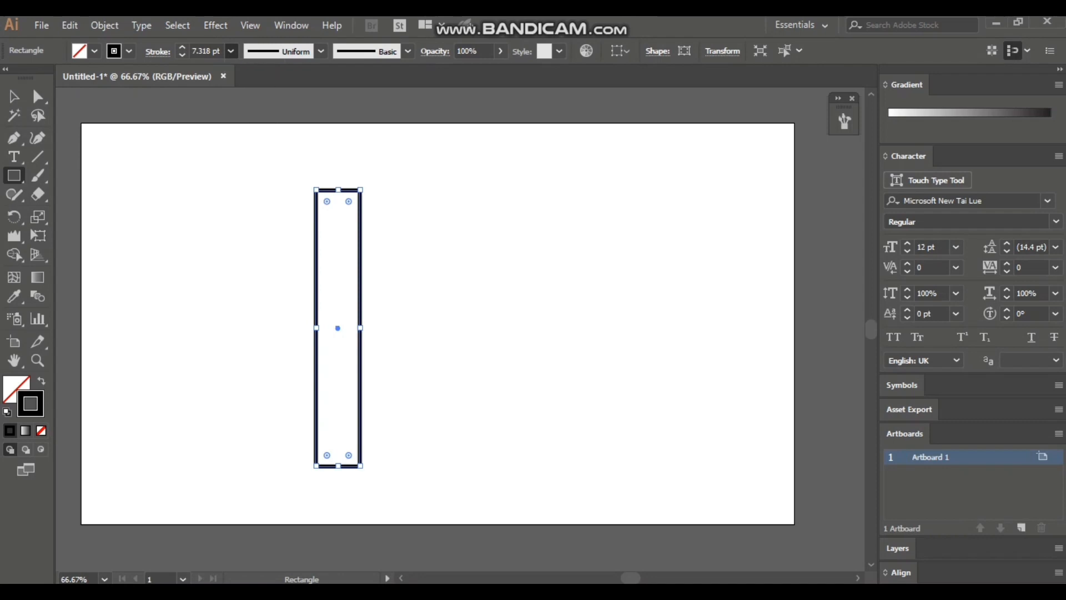
Duplicate the tall narrow rectangle twice along a horizontal line to make three parallel vertical bars.
key("v")
key("ctrl+shift+a")
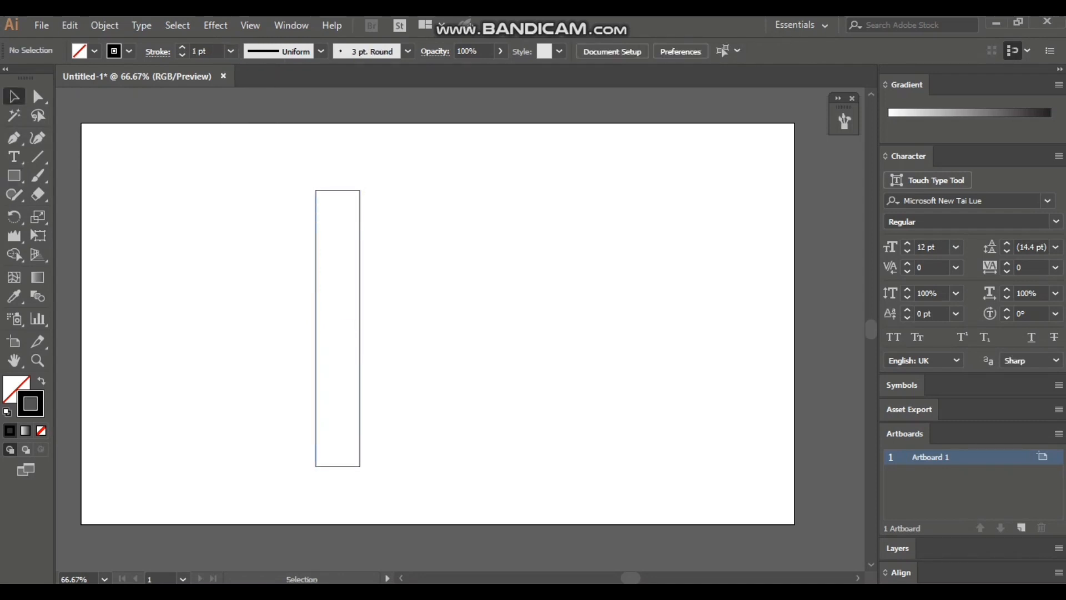
left_click(359, 334)
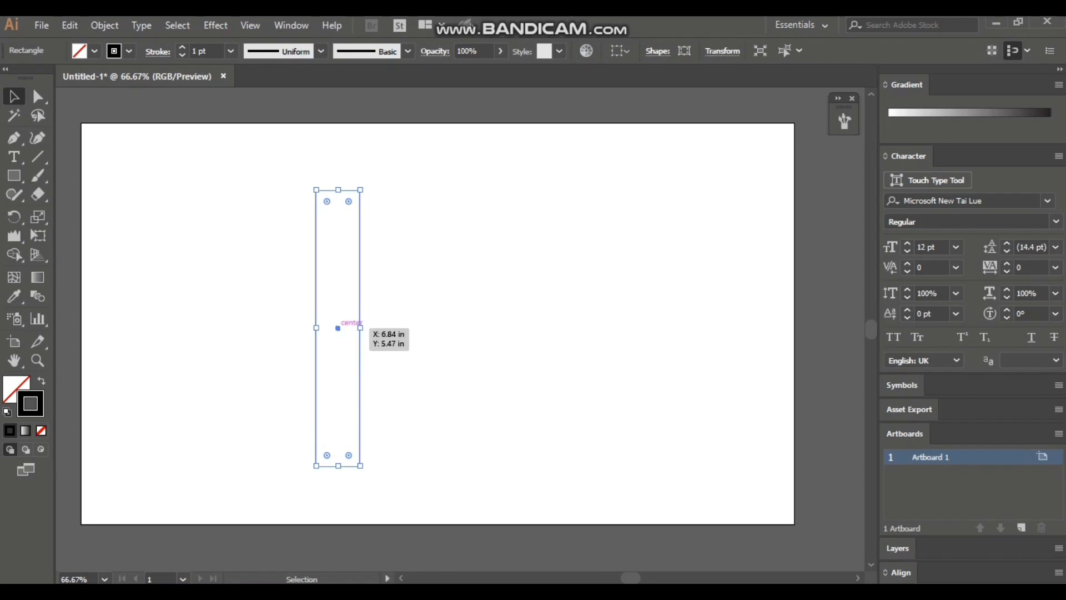
left_click_drag(337, 328, 476, 328)
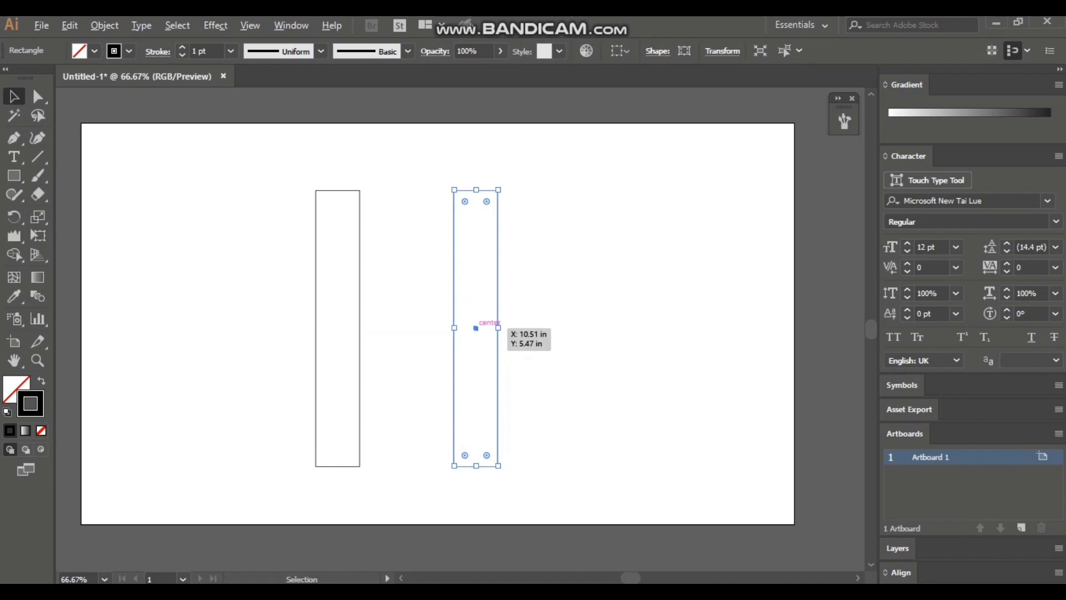
left_click_drag(476, 329, 598, 329)
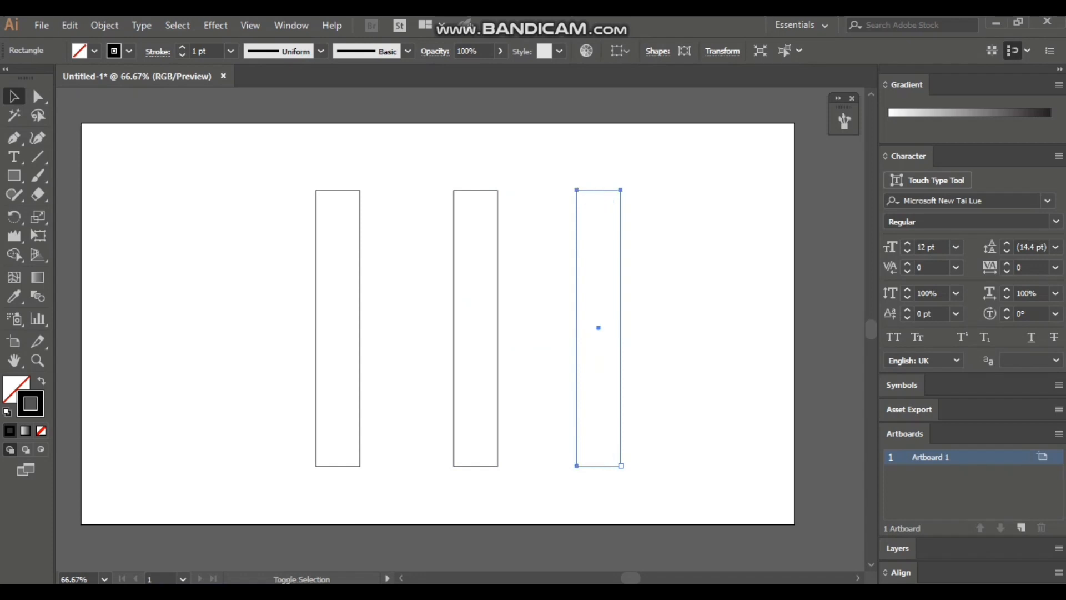
Rotate the third bar, lay it diagonally between the other two, and fit its upper end to the first bar's top corners.
left_click_drag(623, 467, 694, 432)
left_click_drag(599, 328, 416, 319)
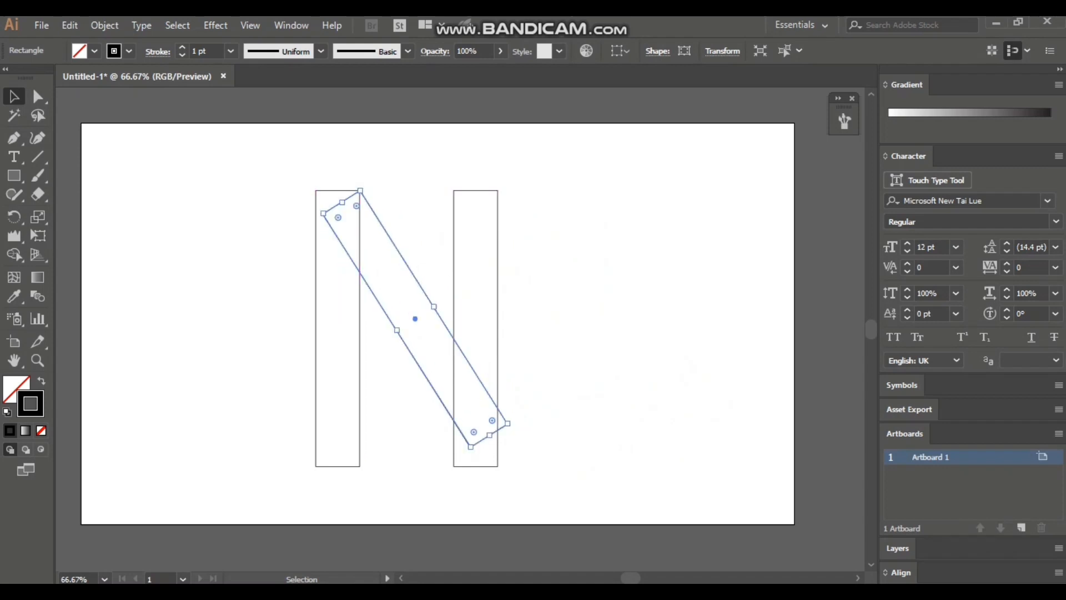
left_click(38, 96)
left_click(266, 208)
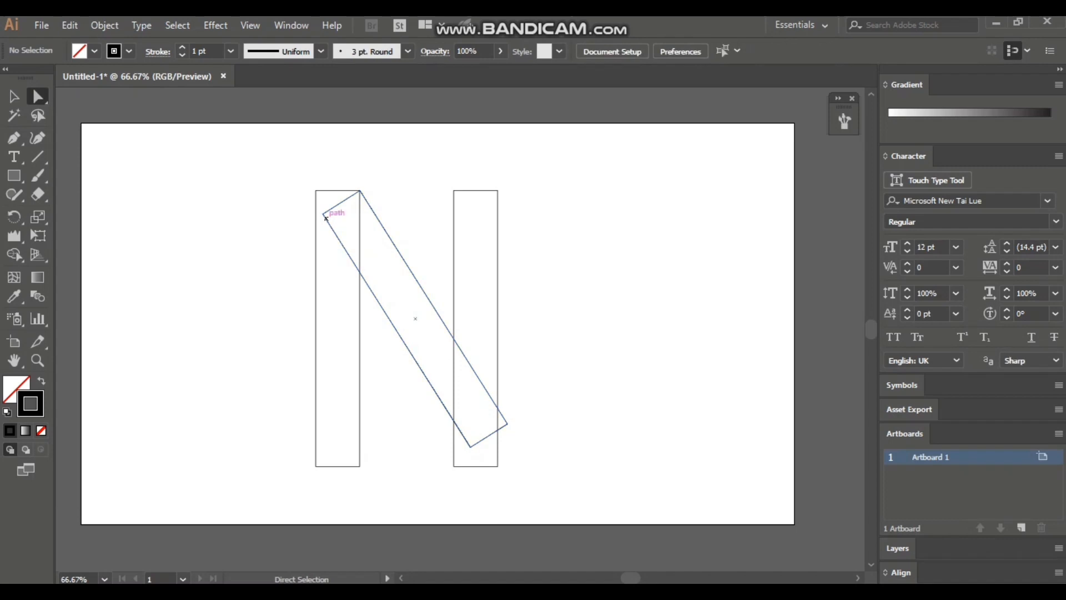
left_click_drag(323, 214, 360, 190)
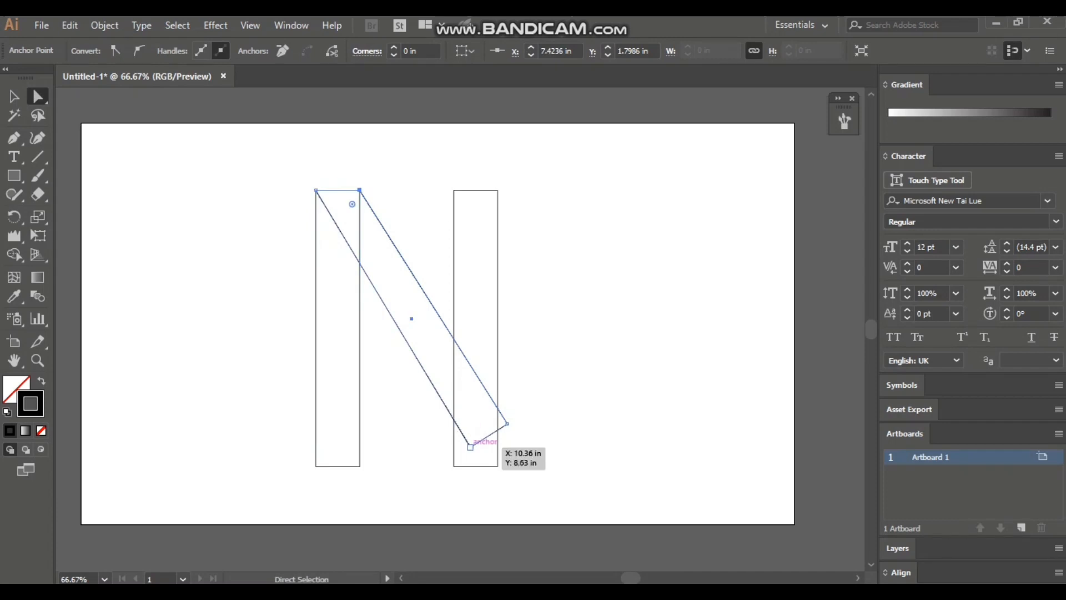
left_click_drag(469, 444, 456, 465)
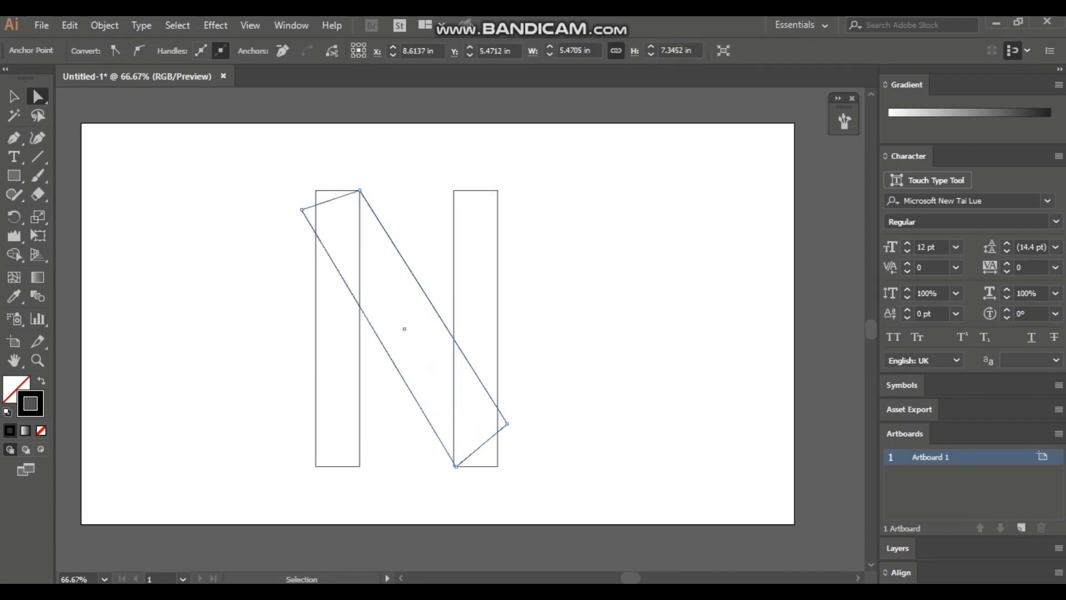
key("ctrl+z")
key("ctrl+z")
key("ctrl+z")
key("ctrl+shift+z")
key("ctrl+shift+z")
Move the diagonal bar's two lower anchor points onto the bottom corners of the second vertical bar.
left_click(517, 461)
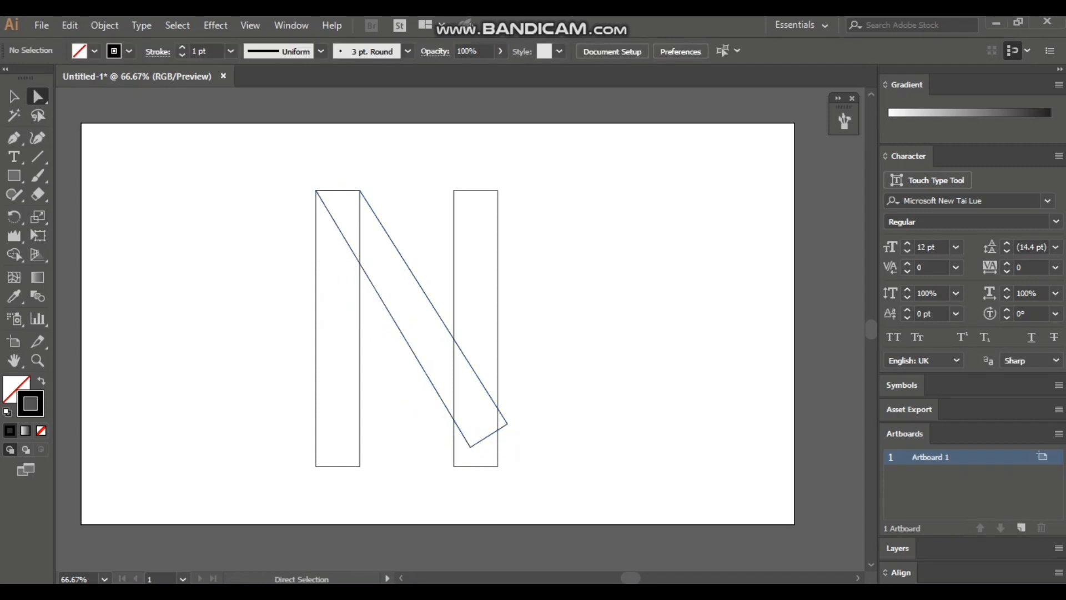
left_click_drag(507, 423, 497, 465)
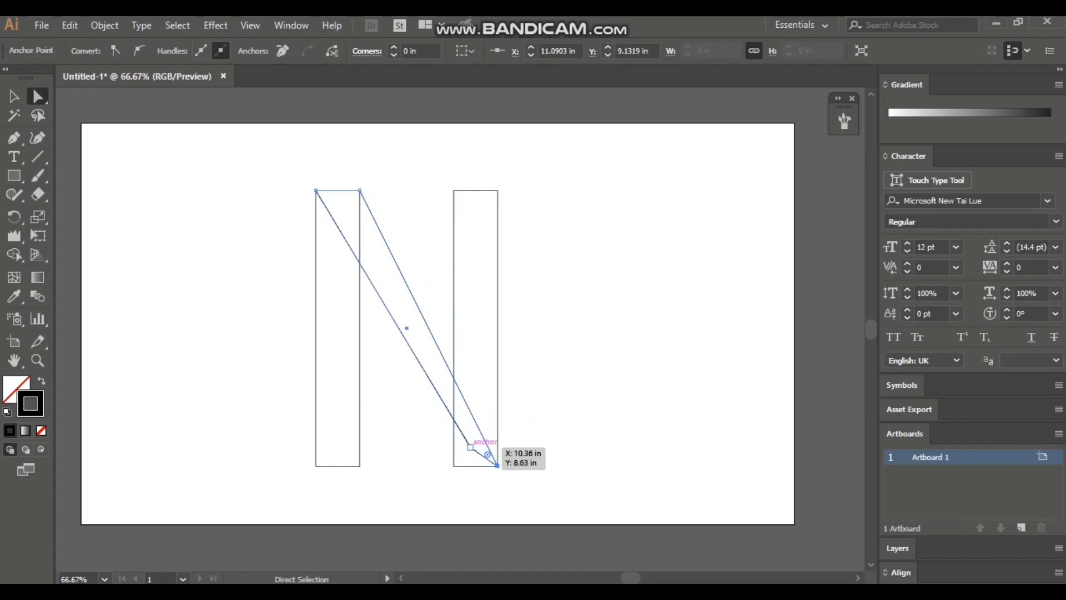
left_click_drag(470, 446, 454, 466)
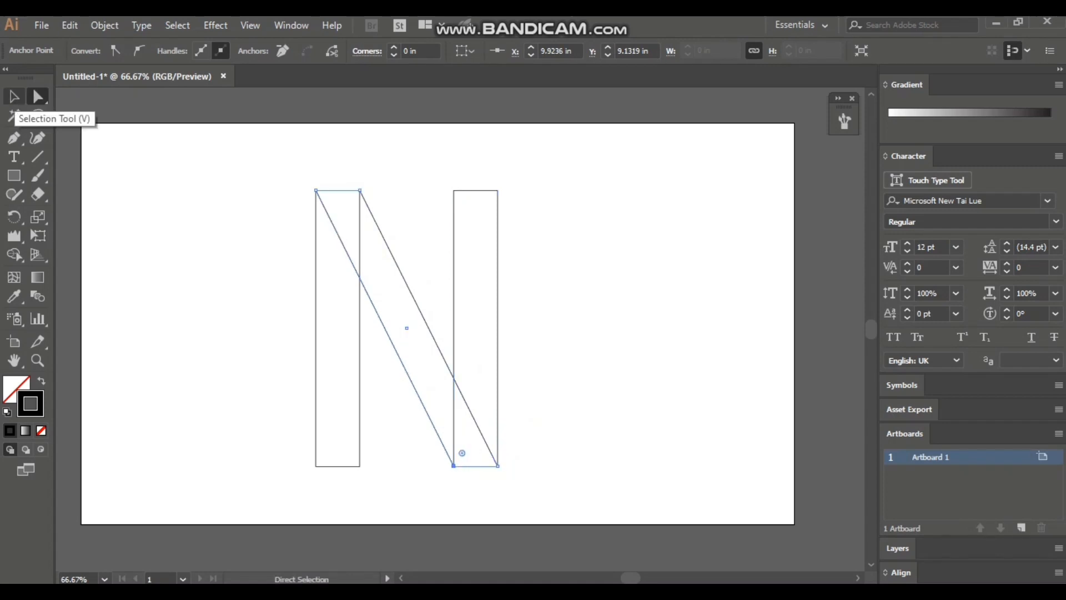
Select all three bars and merge their overlapping regions with Shape Builder into a full diagonal and two trimmed vertical stems.
left_click(14, 96)
left_click_drag(190, 178, 537, 417)
left_click(14, 255)
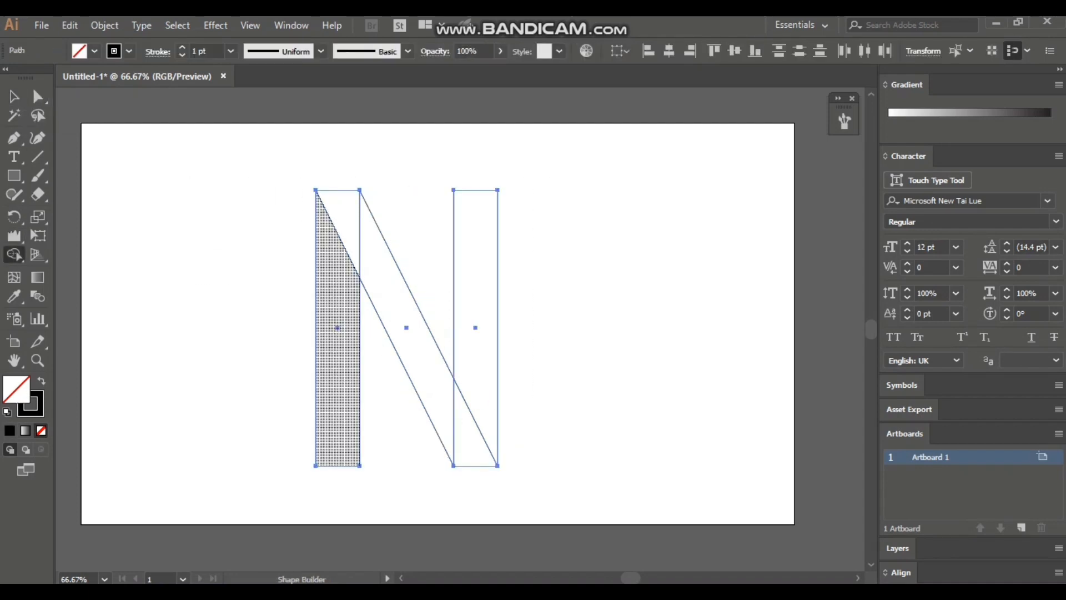
mouse_move(345, 211)
left_mouse_down()
mouse_move(413, 353)
mouse_move(472, 428)
left_mouse_up()
left_click_drag(336, 263, 332, 311)
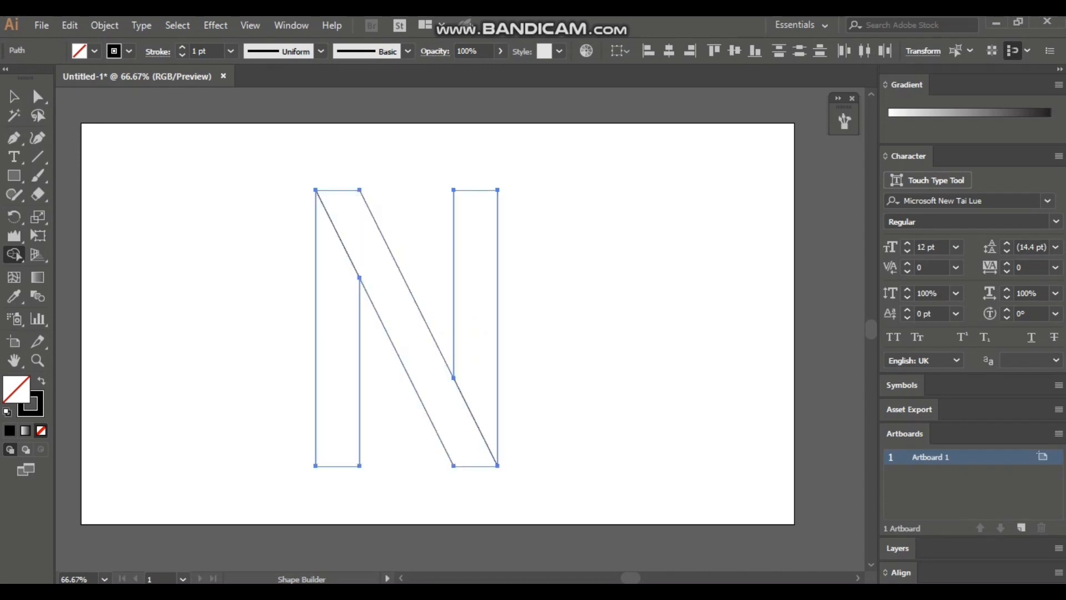
left_click_drag(480, 233, 485, 383)
left_click(14, 97)
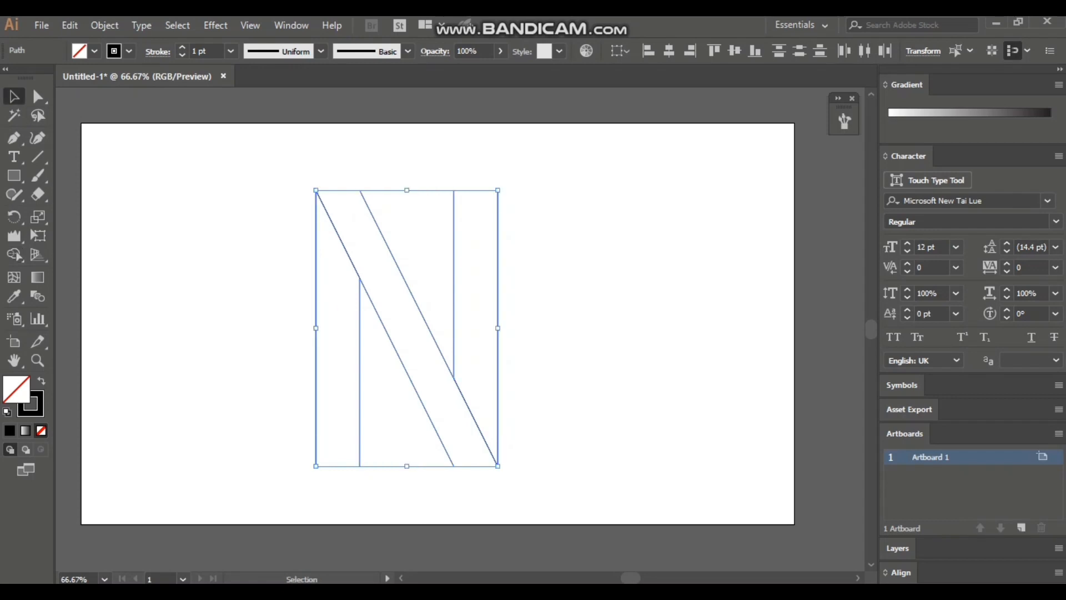
Fill the diagonal bar of the N with bright red F70303.
left_click(580, 278)
left_click(382, 223)
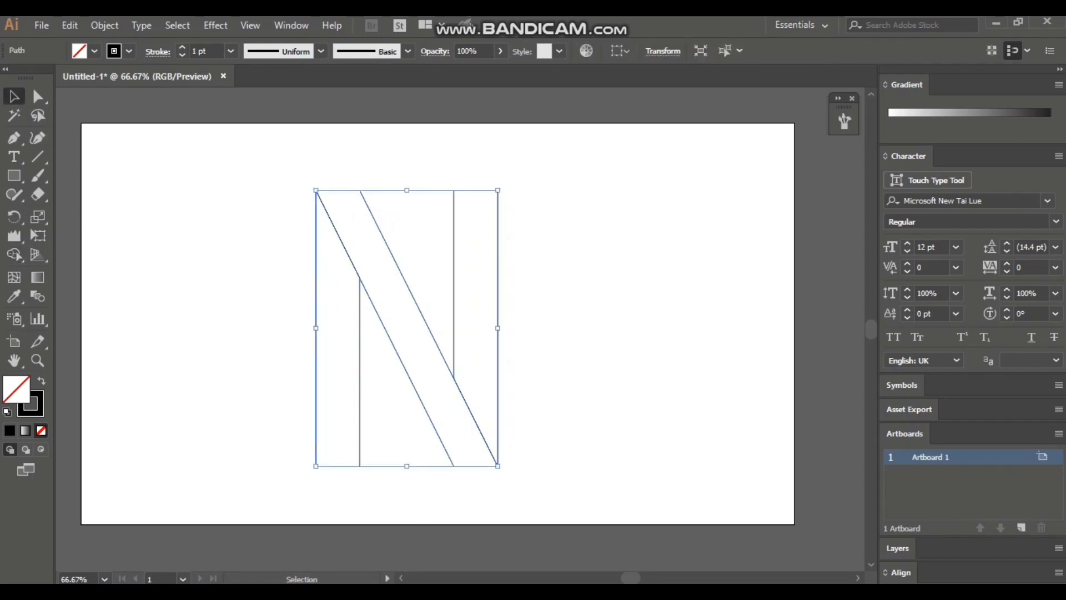
double_click(16, 389)
type("ff0000")
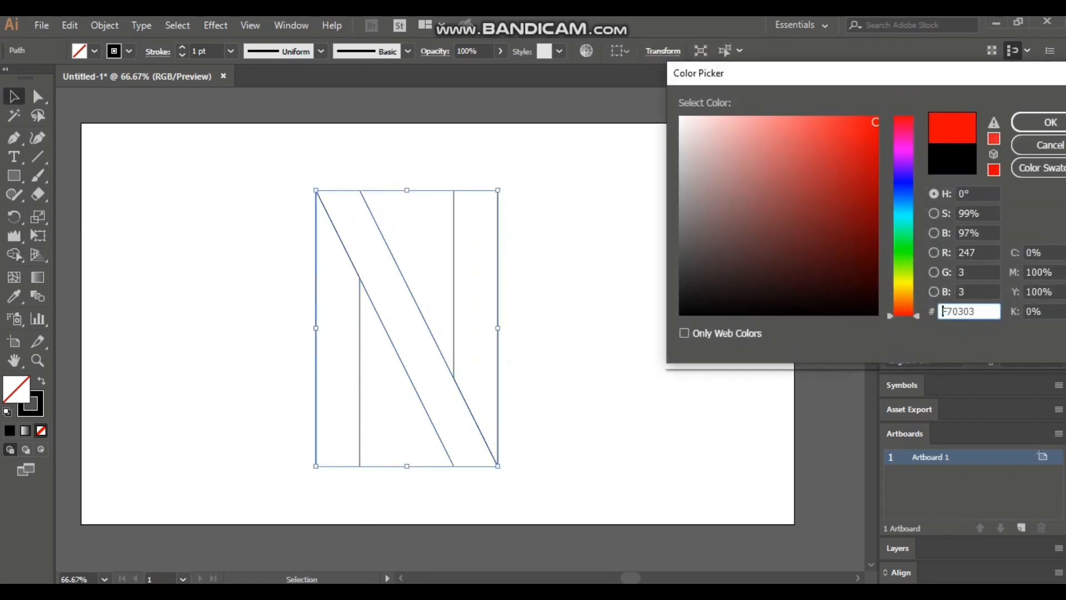
key("Return")
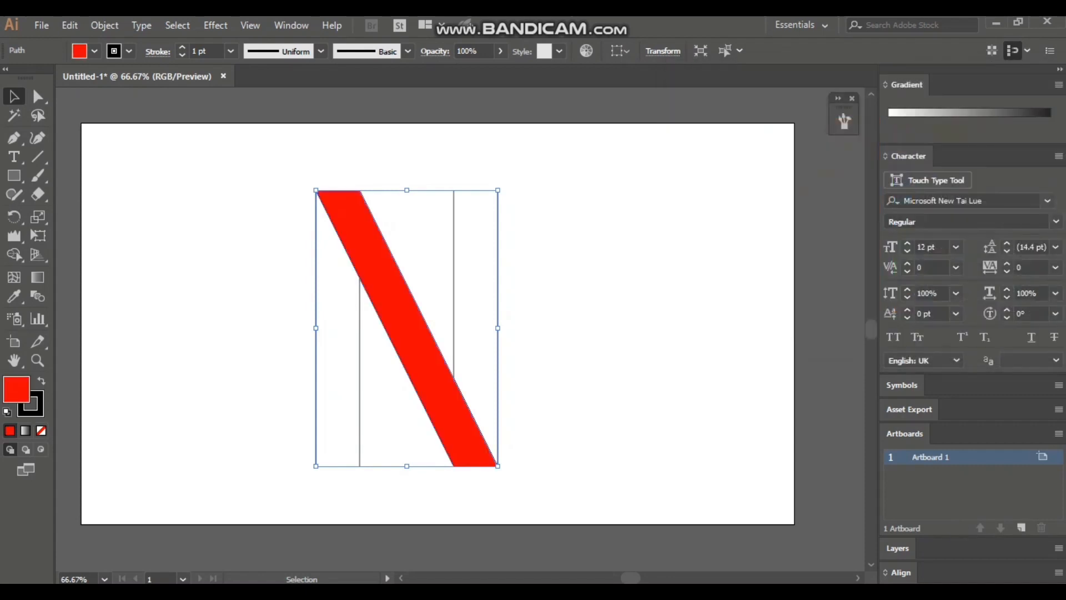
key("ctrl+shift+a")
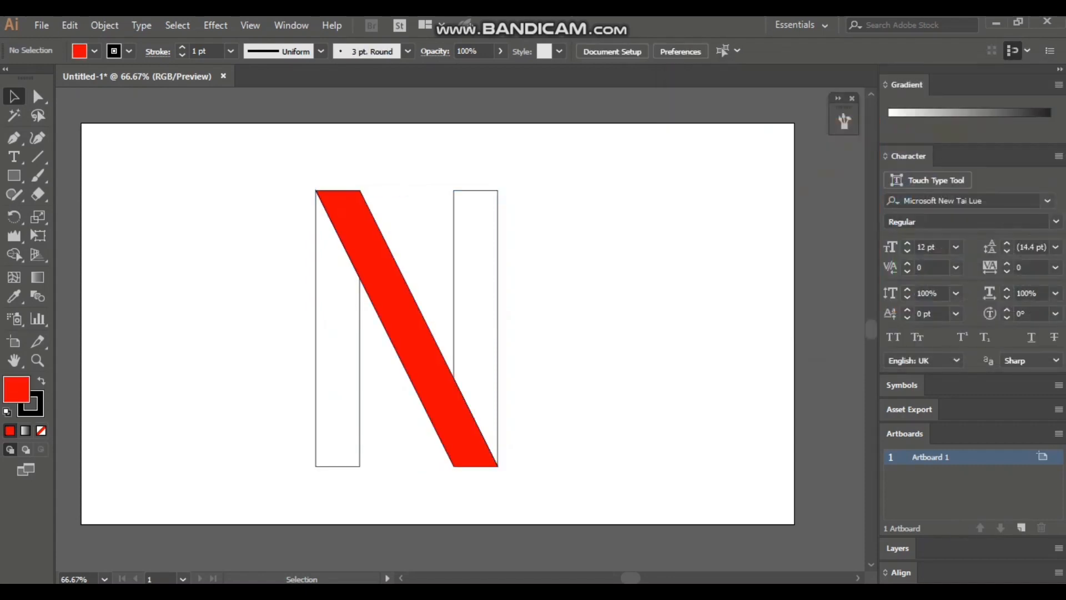
Fill the left stem of the N with the darker red C60000.
left_click(316, 278)
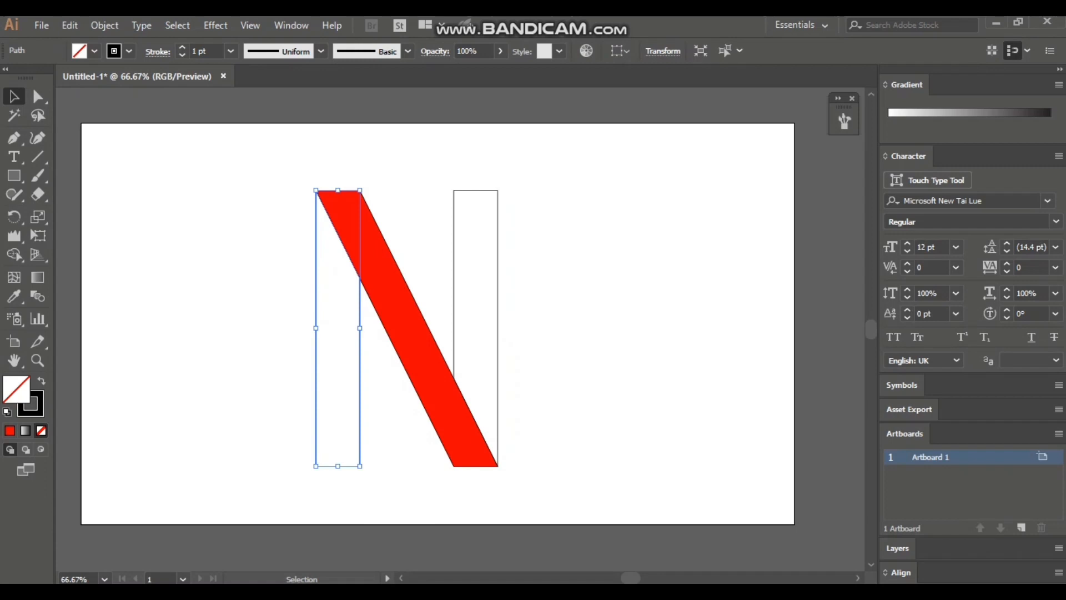
double_click(16, 389)
mouse_move(840, 155)
left_mouse_down()
mouse_move(864, 192)
mouse_move(868, 159)
mouse_move(824, 157)
mouse_move(844, 178)
mouse_move(875, 144)
mouse_move(877, 154)
left_mouse_up()
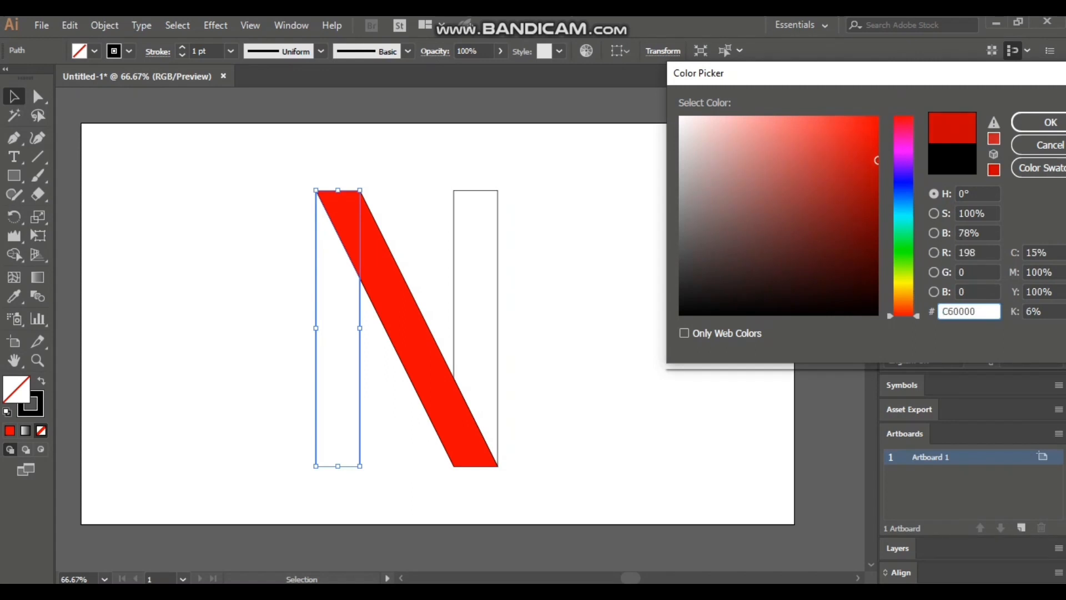
left_click(1050, 122)
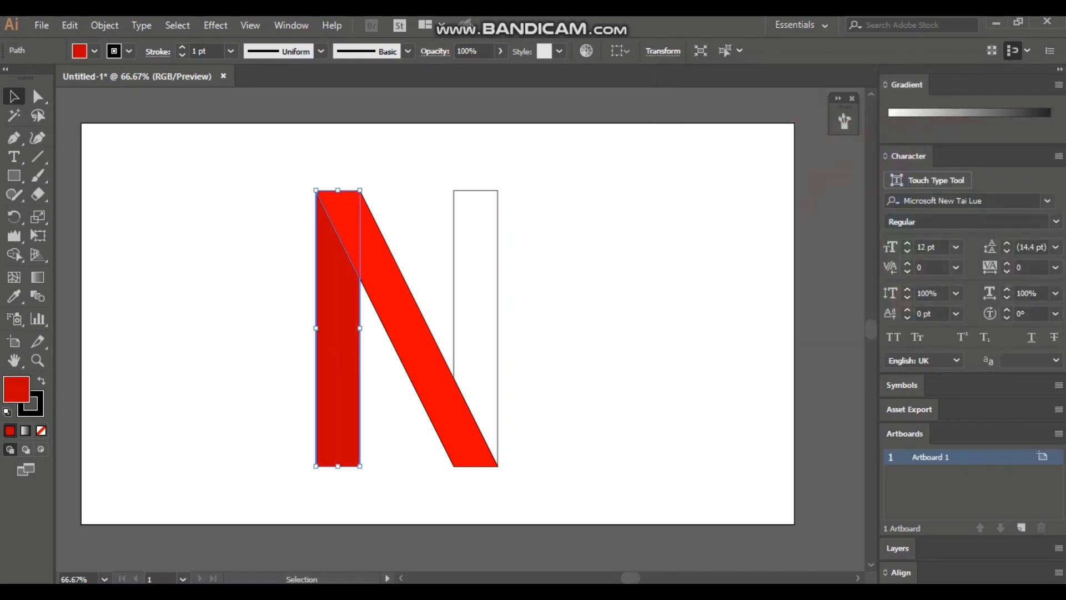
left_click(577, 238)
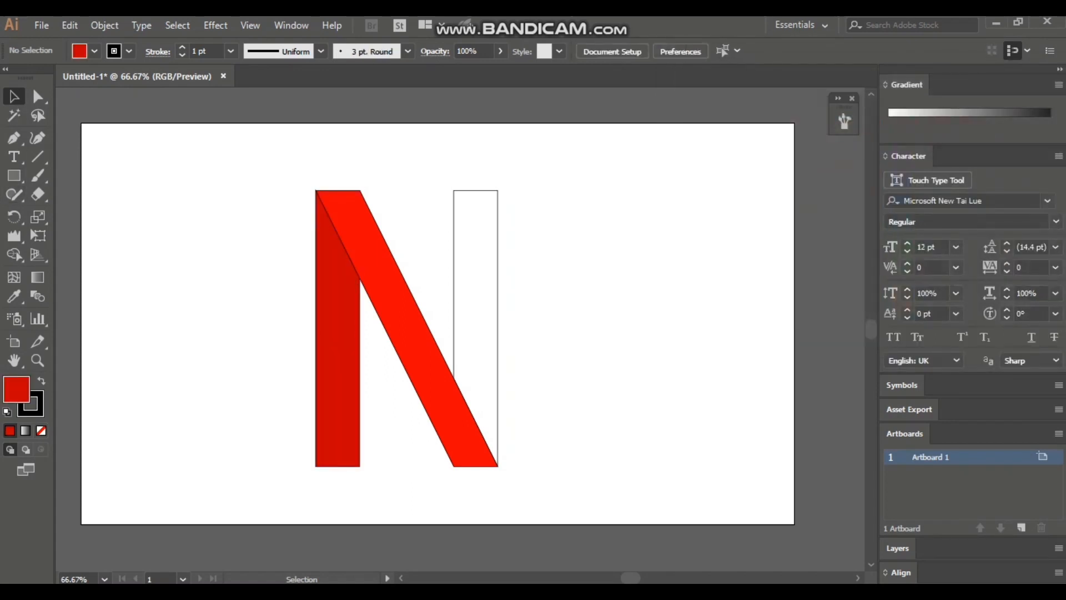
Copy the left stem's dark red fill to the right stem of the N with the Eyedropper.
left_click(498, 201)
left_click(14, 296)
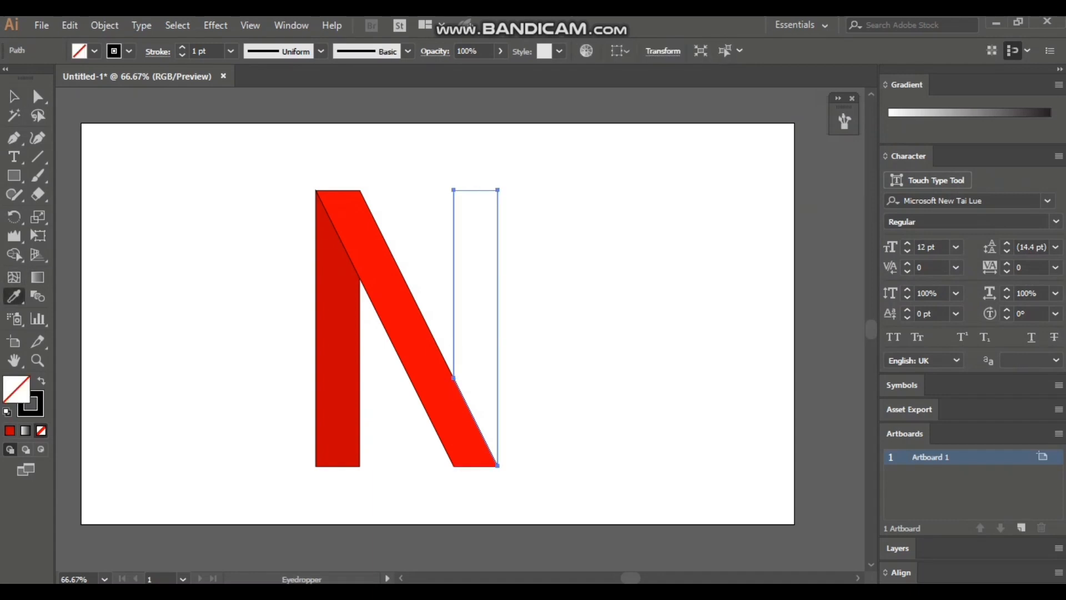
left_click(337, 333)
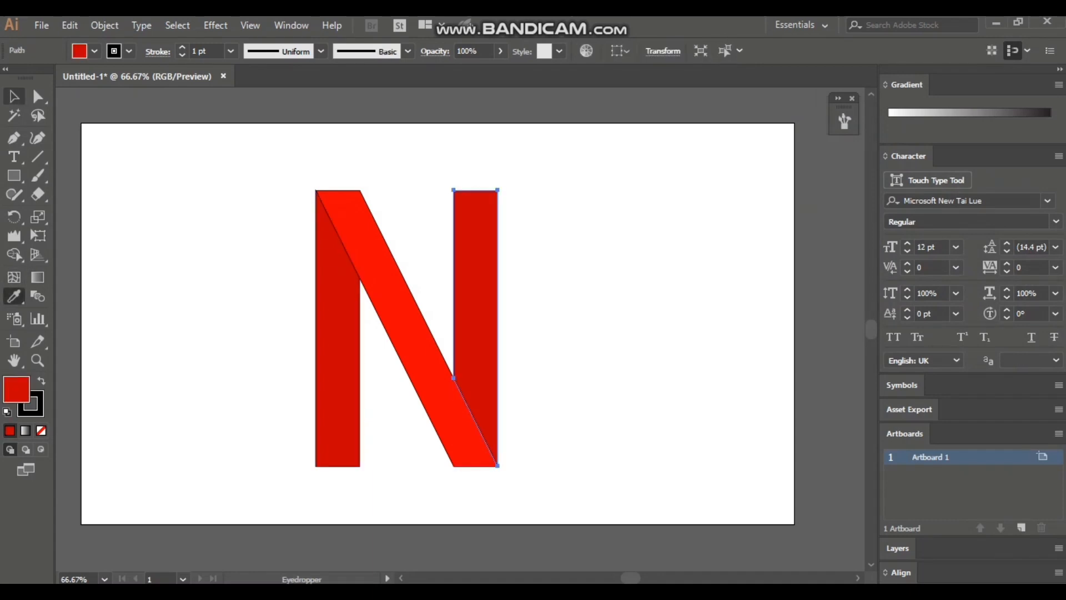
left_click(14, 97)
left_click(234, 238)
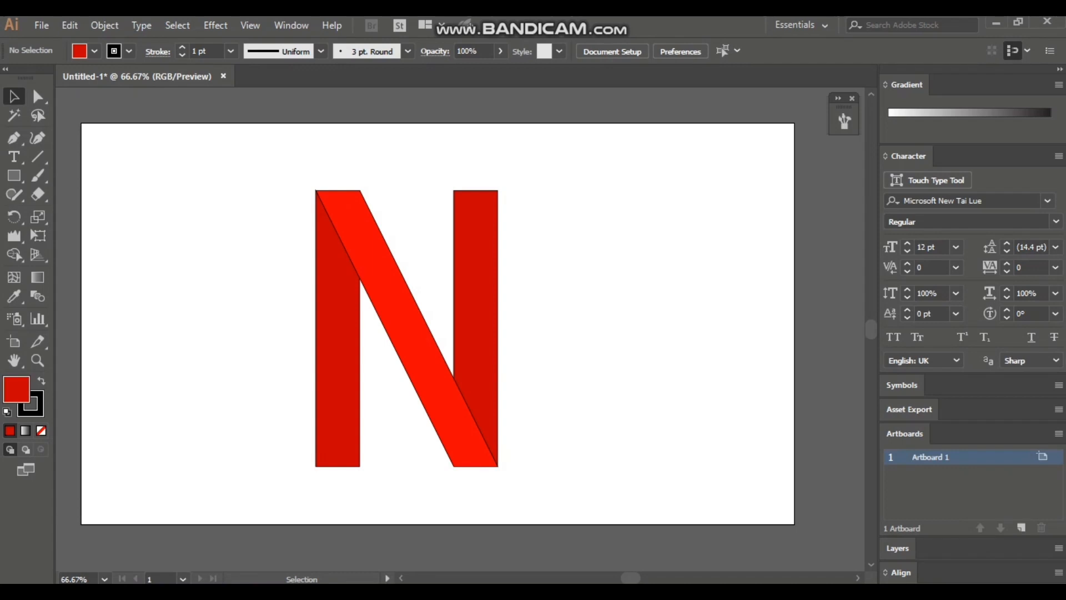
Select all three pieces of the N and remove their stroke.
left_click_drag(280, 174, 481, 319)
left_click(494, 460, "shift")
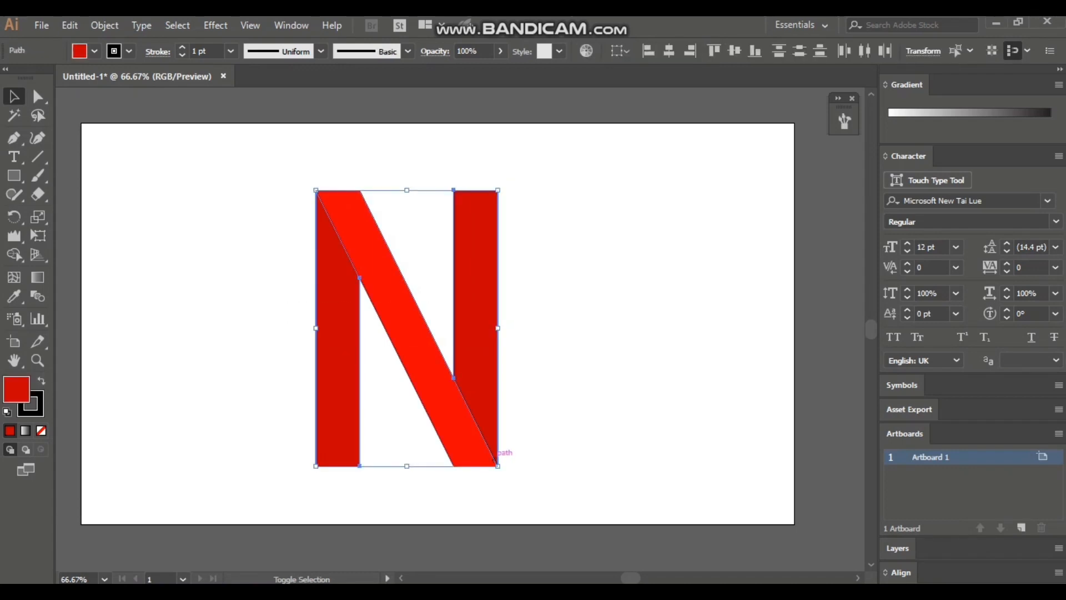
left_click(547, 427)
left_click_drag(230, 138, 534, 398)
left_click(534, 398)
left_click_drag(277, 184, 553, 461)
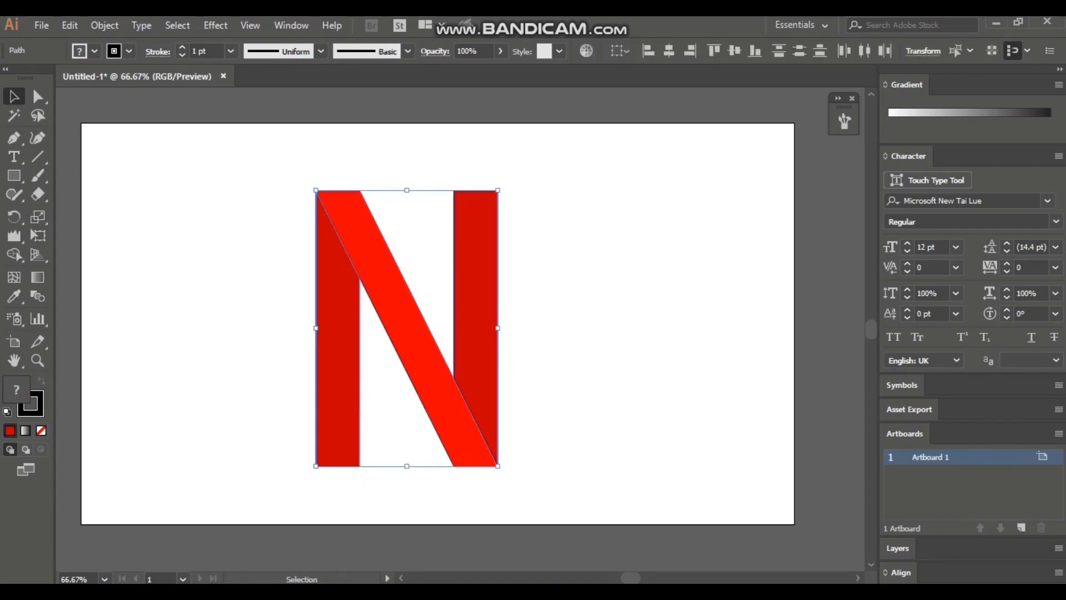
left_click(37, 410)
left_click(41, 430)
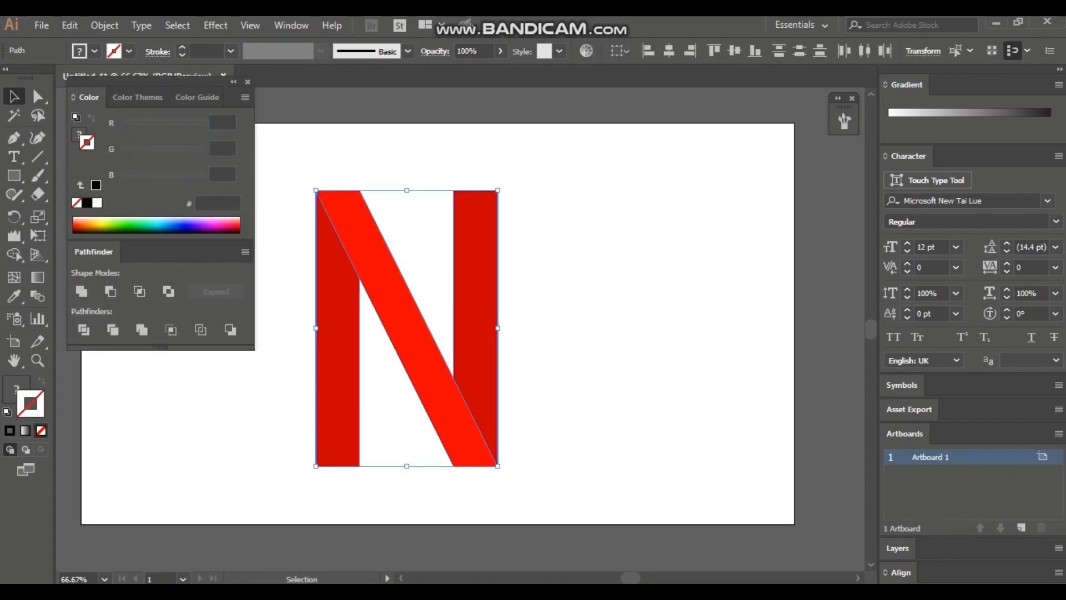
left_click(248, 82)
left_click(259, 143)
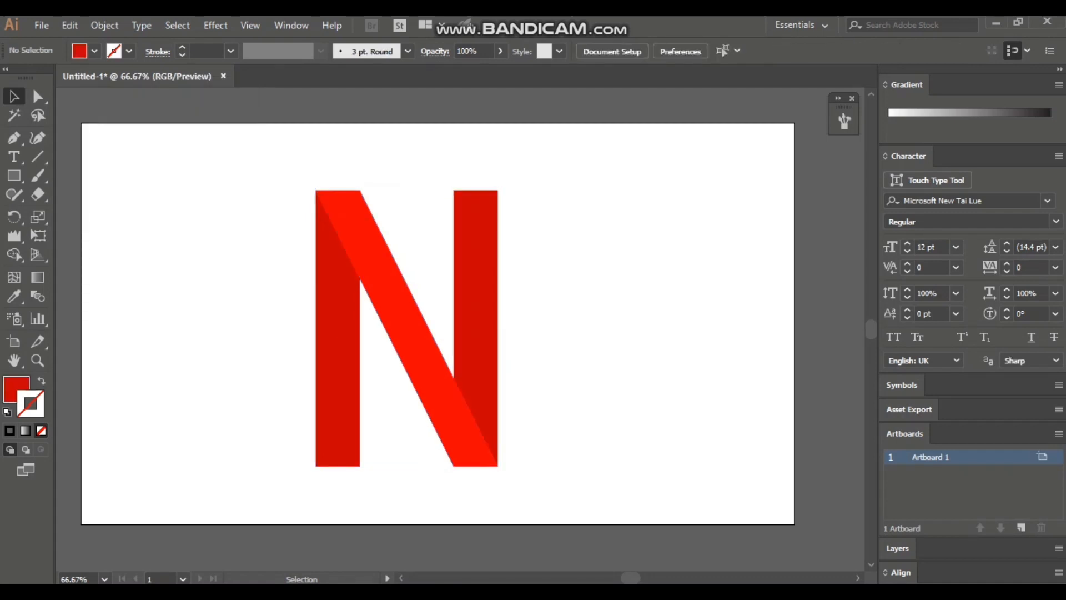
Scale the whole N down to about two thirds and position it in the upper middle of the artboard.
left_click_drag(266, 176, 437, 376)
left_click_drag(370, 276, 437, 281)
left_click(561, 311)
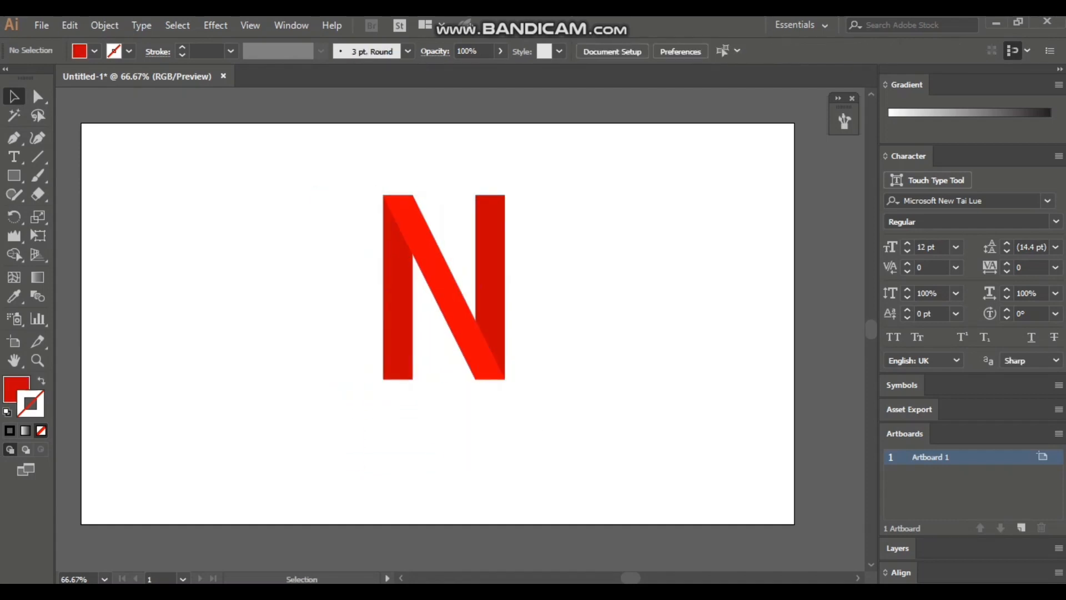
Add a "Lorem ipsum" point text below the N and stretch it slightly wider than the letter, at about 104.8 pt high.
key("t")
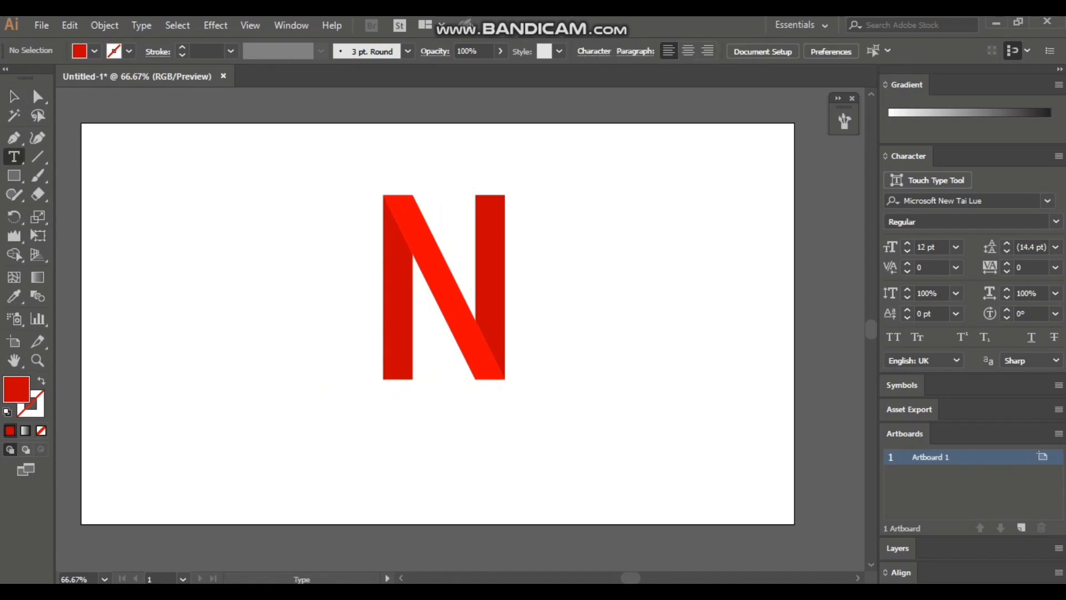
left_click(406, 435)
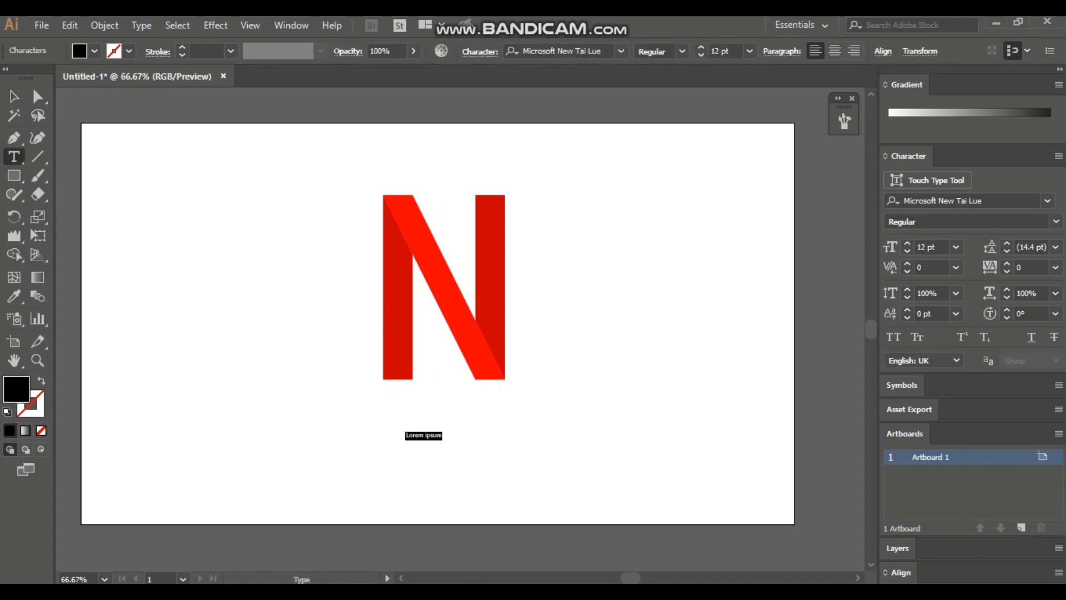
key("Escape")
left_click_drag(442, 428, 529, 417)
left_click_drag(406, 417, 376, 417)
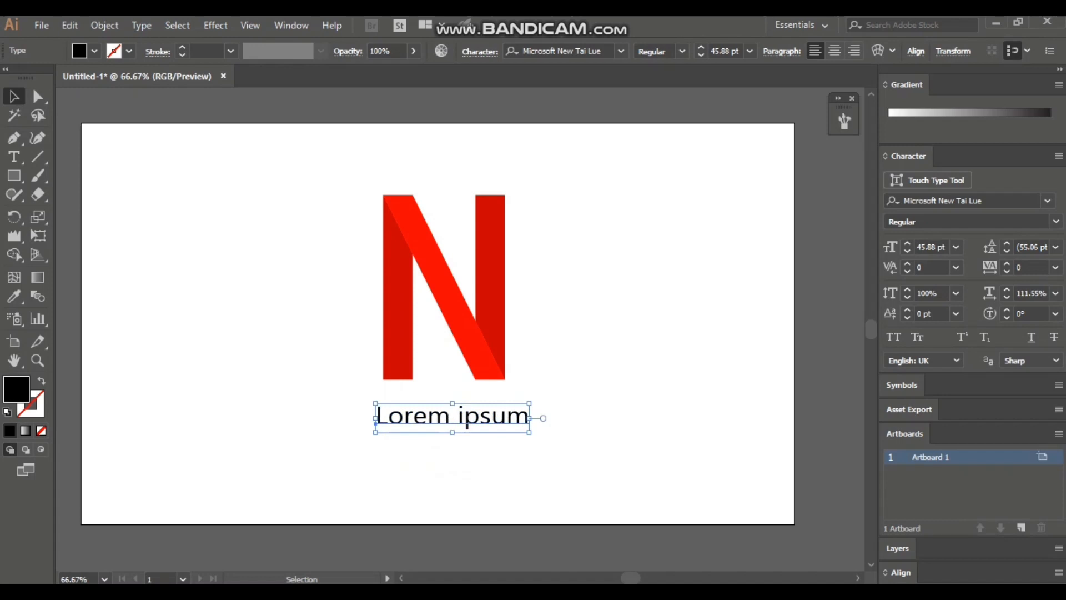
left_click_drag(452, 404, 452, 392)
left_click_drag(452, 433, 452, 459)
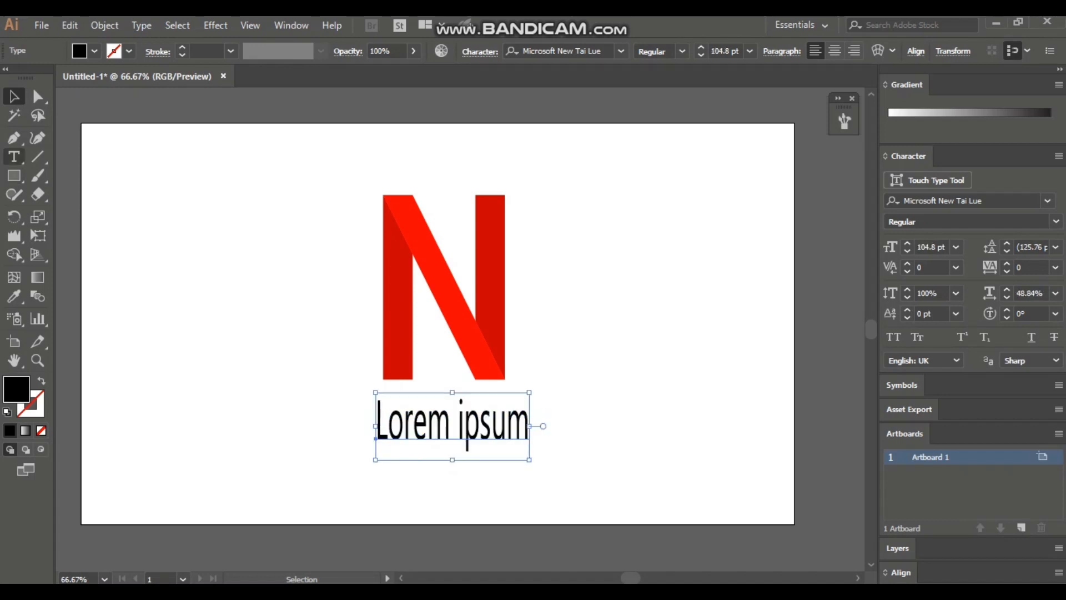
Replace the "Lorem ipsum" text below the N with "NETFLIX".
left_click(13, 156)
left_click(506, 424)
left_click(529, 425)
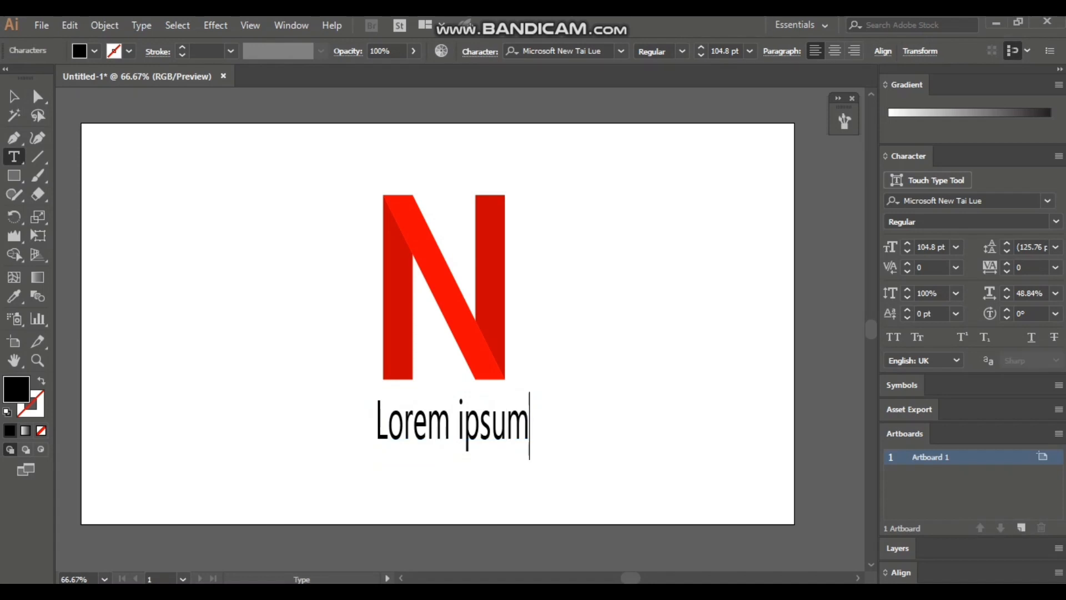
left_click(506, 425)
key("Delete")
key("BackSpace")
key("BackSpace")
key("BackSpace")
key("BackSpace")
key("BackSpace")
key("BackSpace")
key("BackSpace")
key("BackSpace")
key("BackSpace")
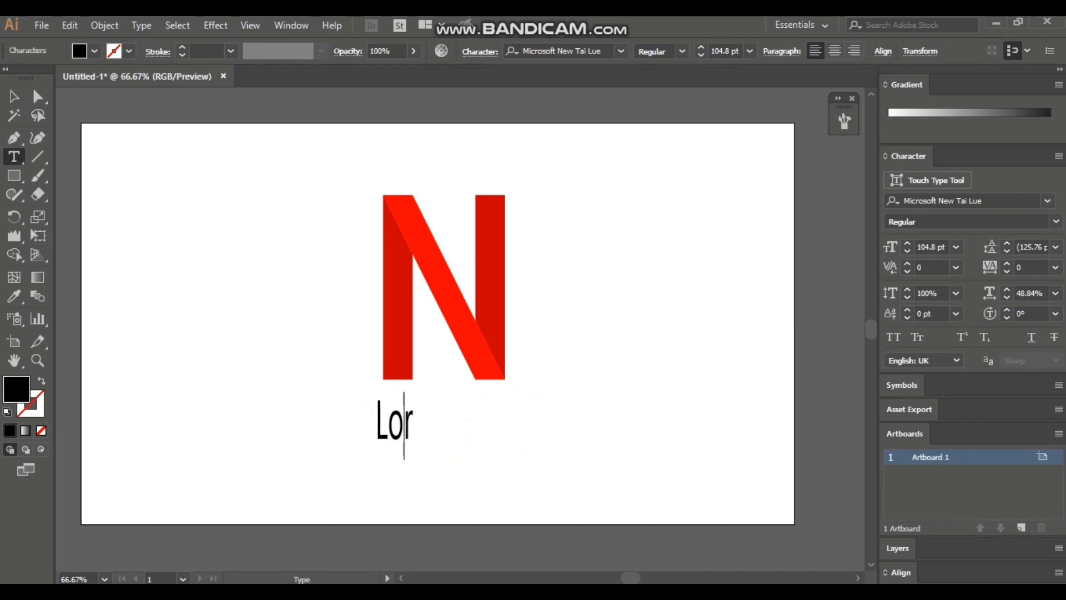
key("BackSpace")
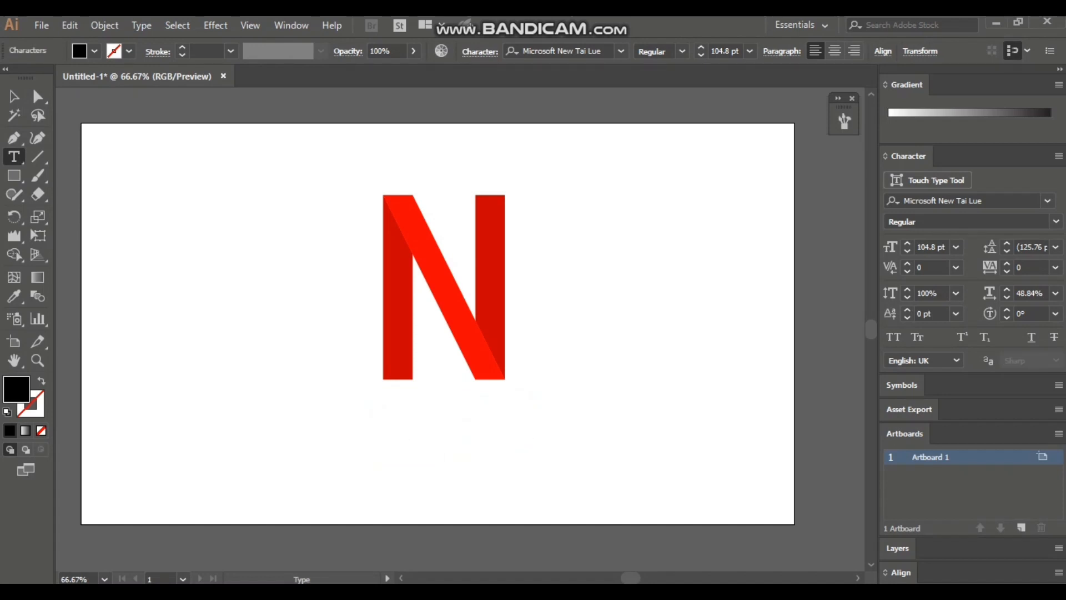
type("N E")
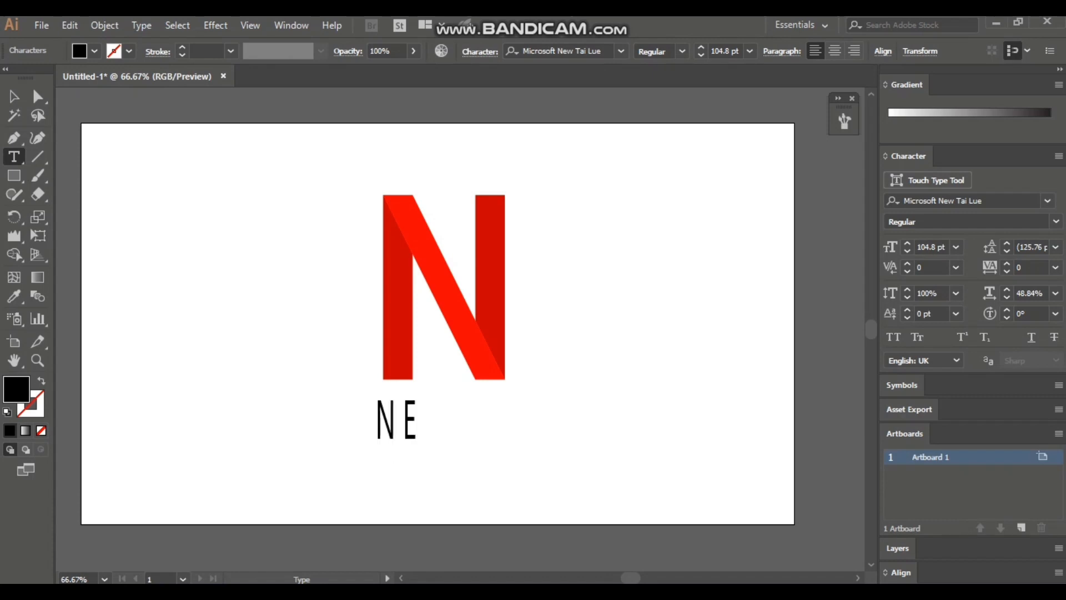
type("TFLI")
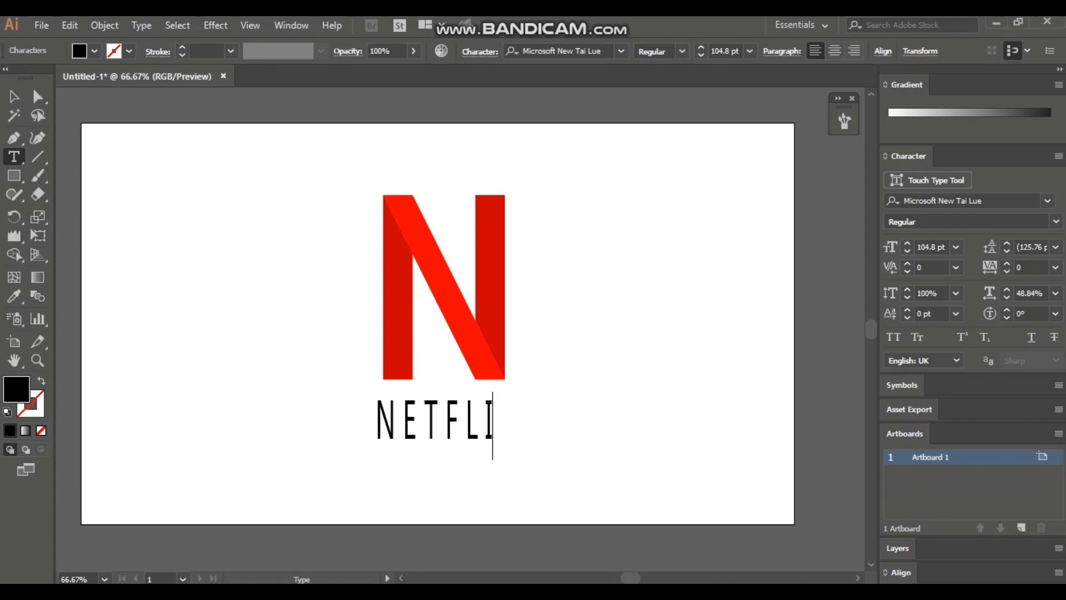
type("X")
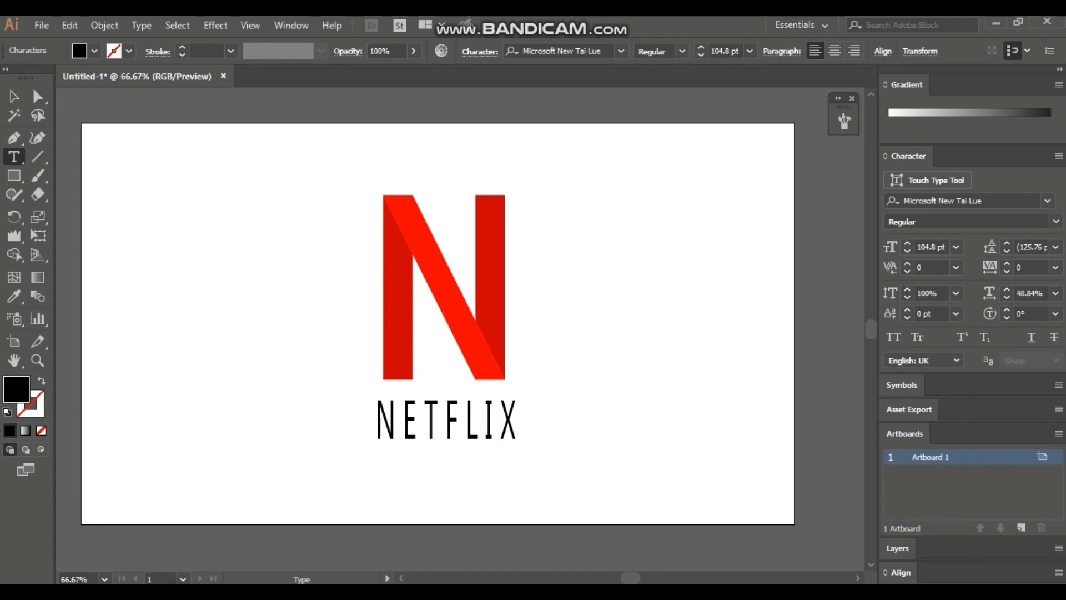
key("Escape")
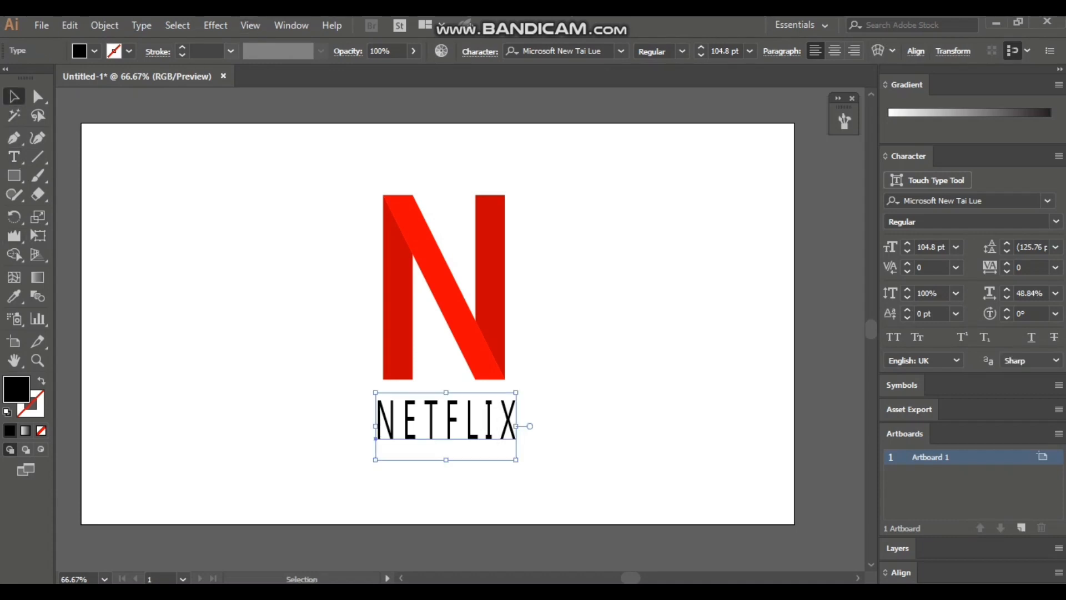
Give the NETFLIX text an 8 pt stroke in the brownish red A21F00.
left_click(230, 51)
left_click(244, 239)
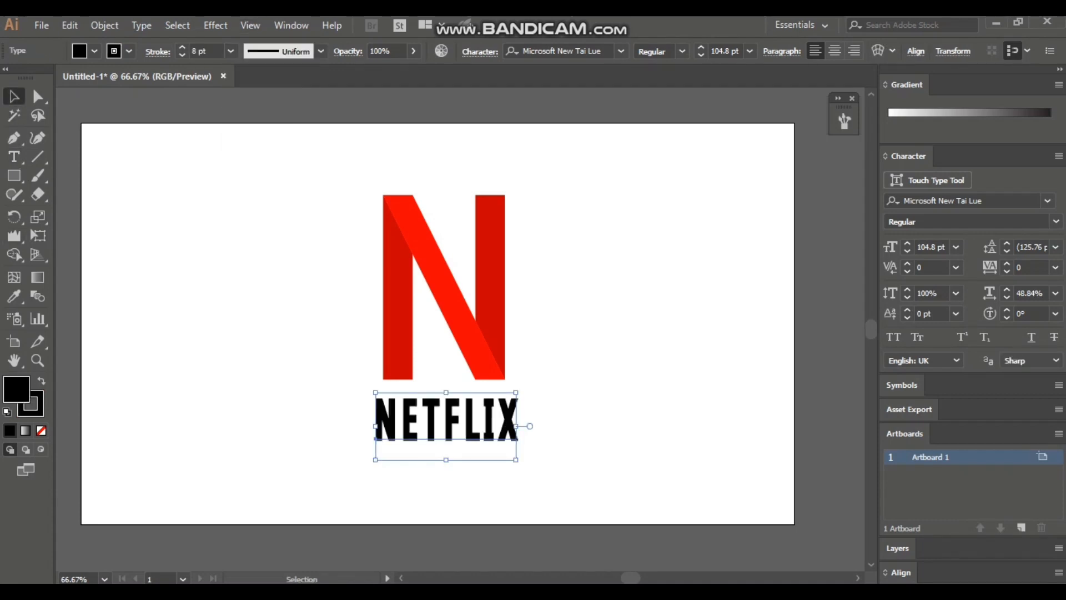
left_click(38, 410)
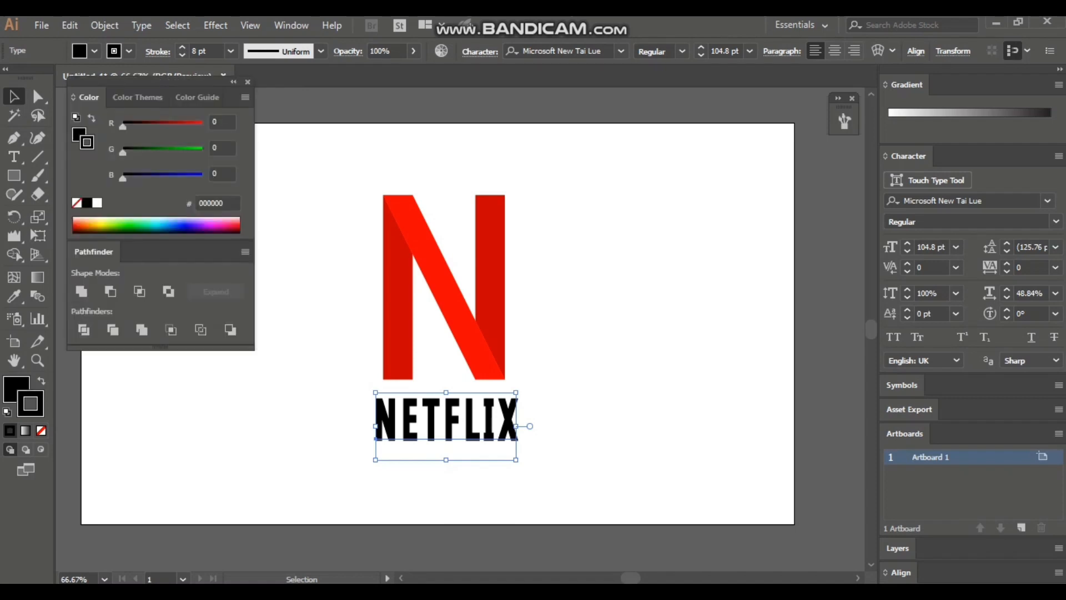
left_click(76, 230)
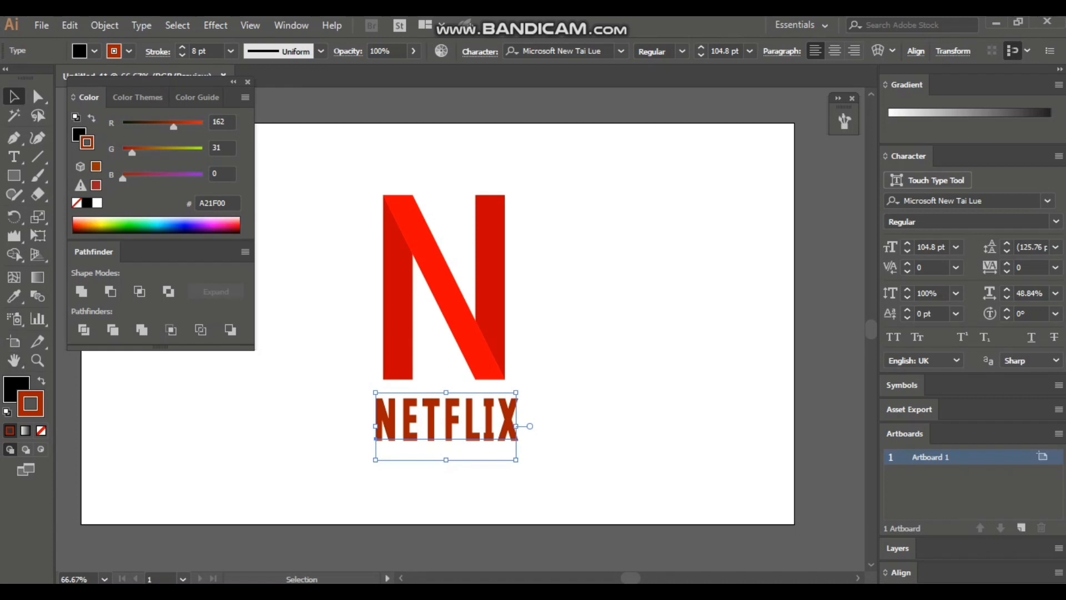
Copy the bright red fill of the N's diagonal bar to the NETFLIX text with the Eyedropper.
left_click(14, 296)
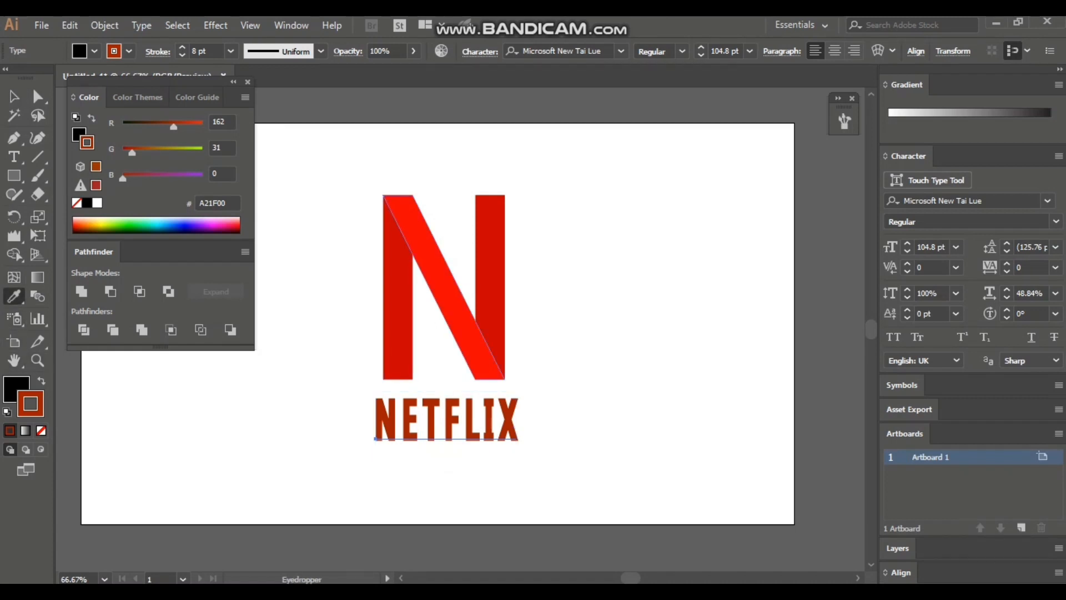
left_click(444, 289)
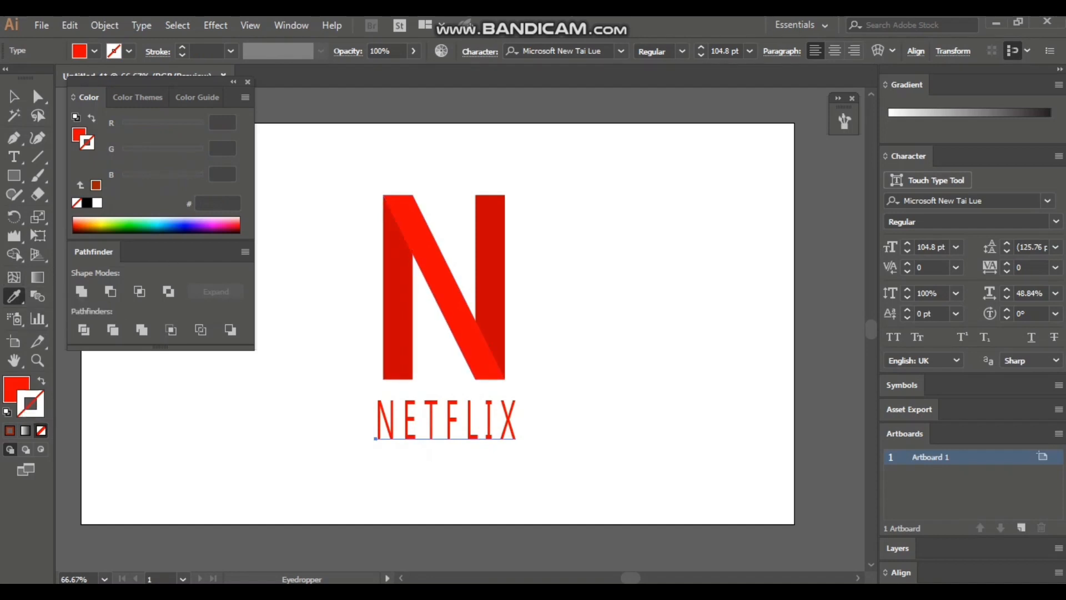
key("x")
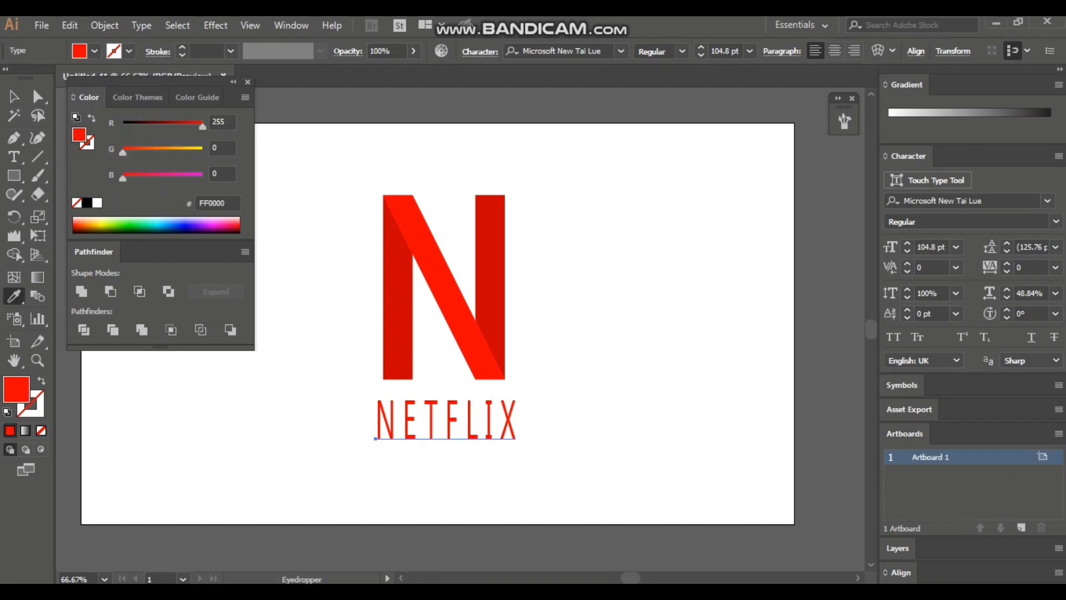
left_click(247, 82)
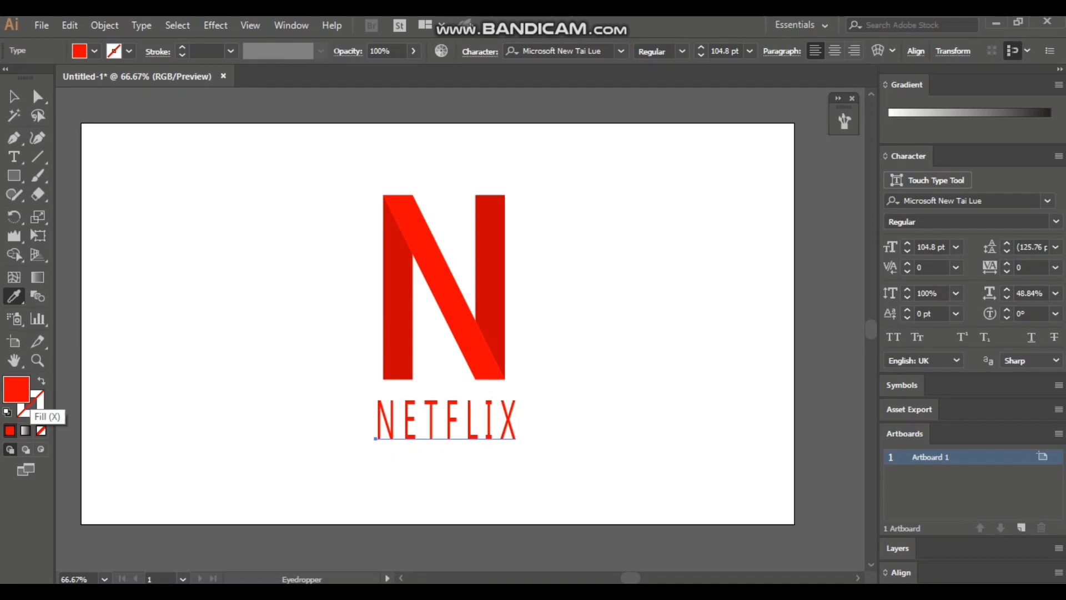
Set the NETFLIX text's stroke colour to pure red, FF0000.
left_click(37, 409)
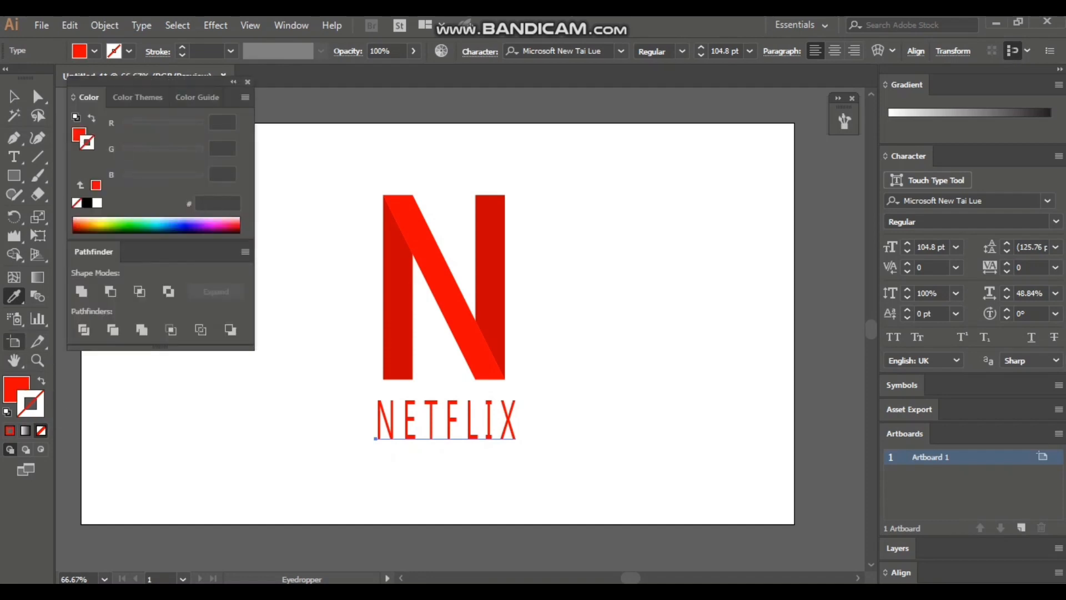
left_click(16, 391)
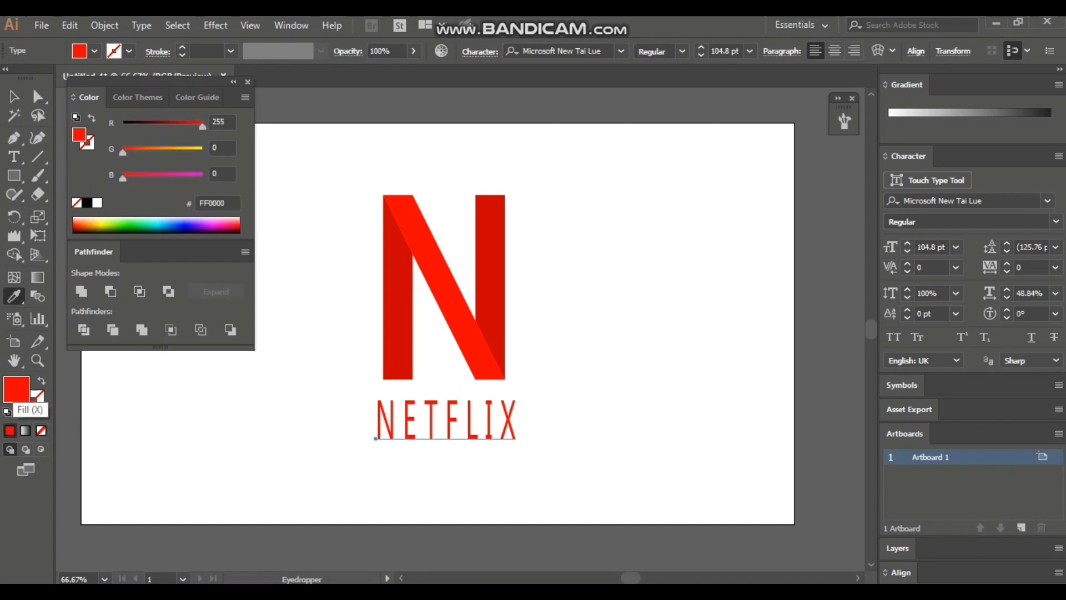
left_click(38, 406)
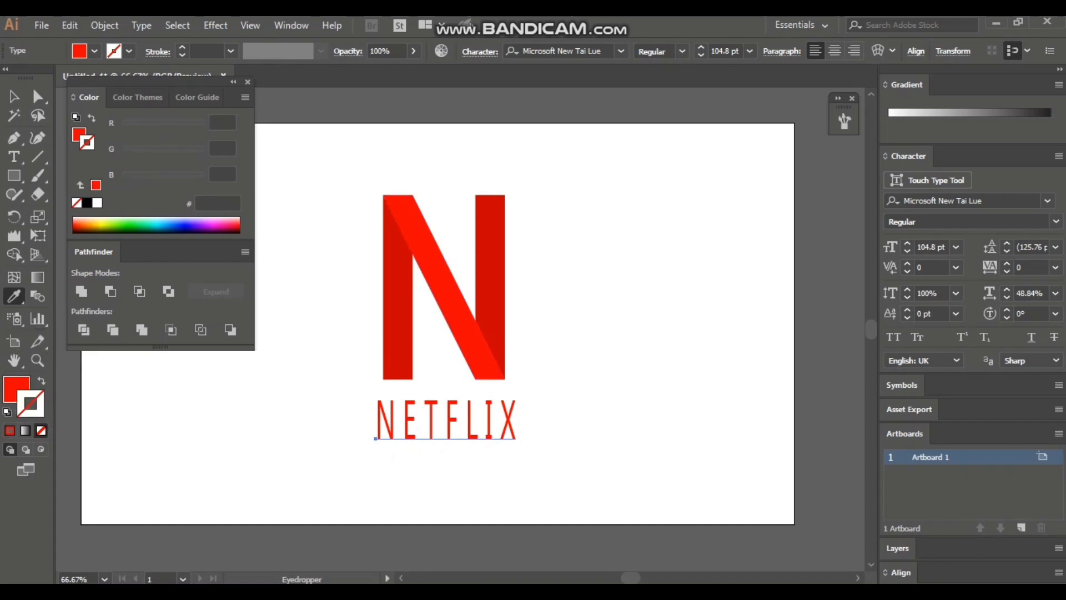
double_click(38, 406)
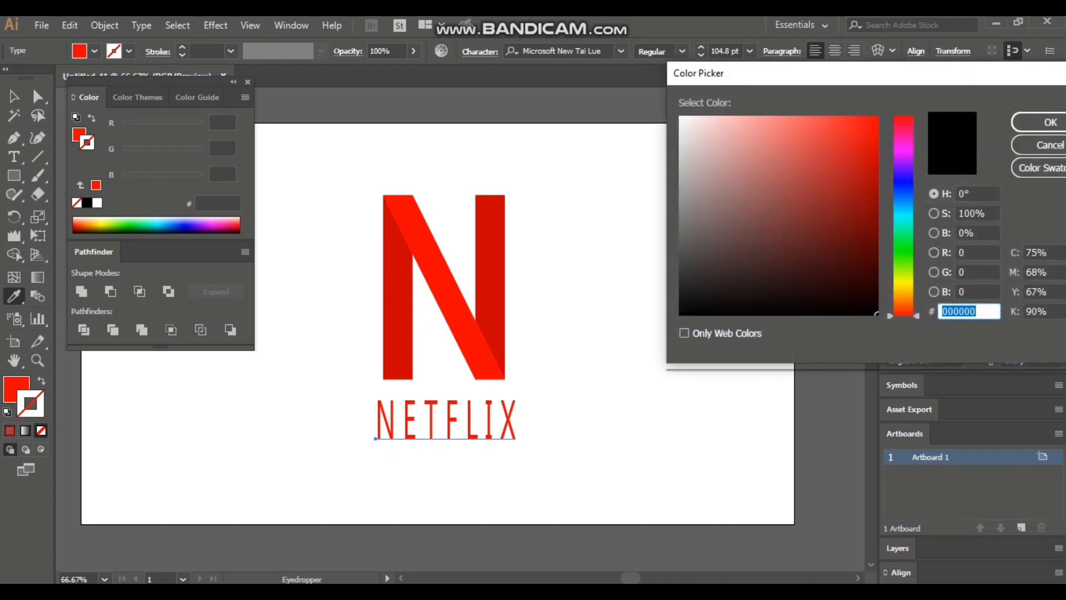
left_click_drag(863, 173, 878, 116)
left_click(1044, 123)
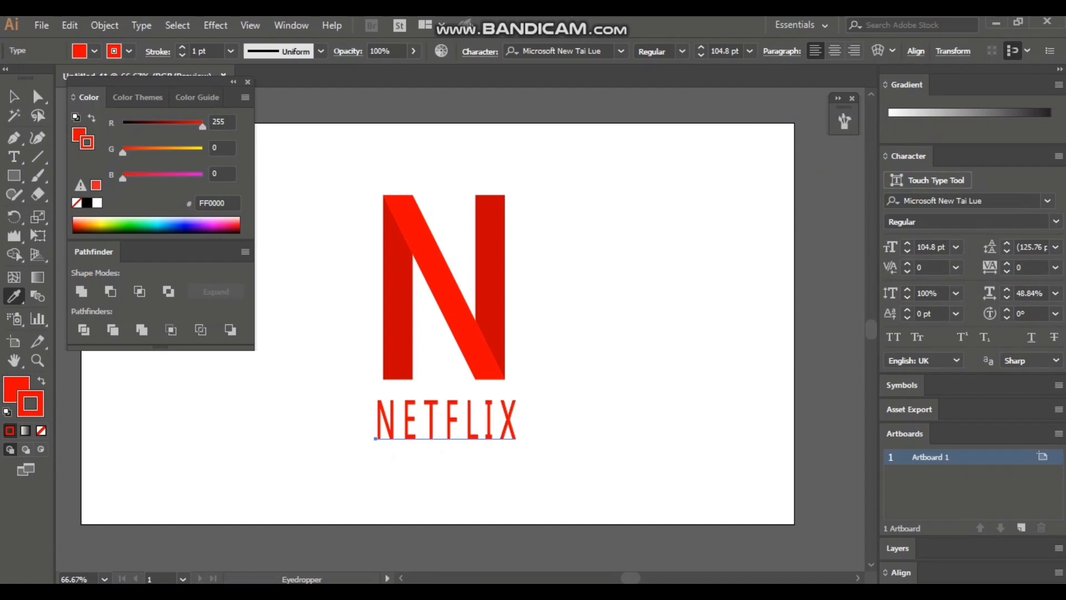
left_click(248, 81)
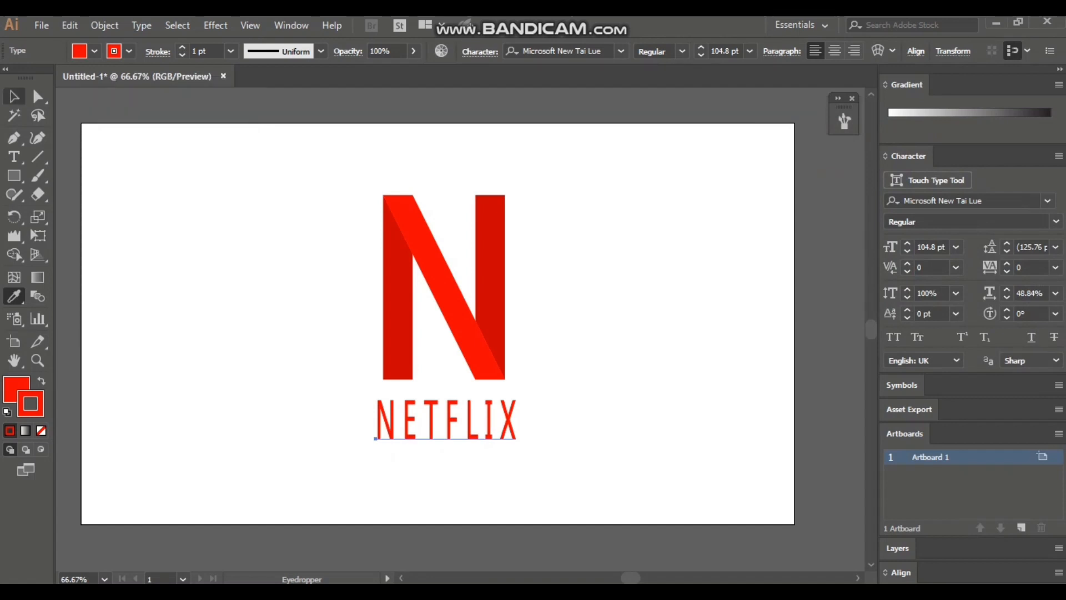
Set the stroke weight of the NETFLIX text to 8 pt.
left_click(14, 97)
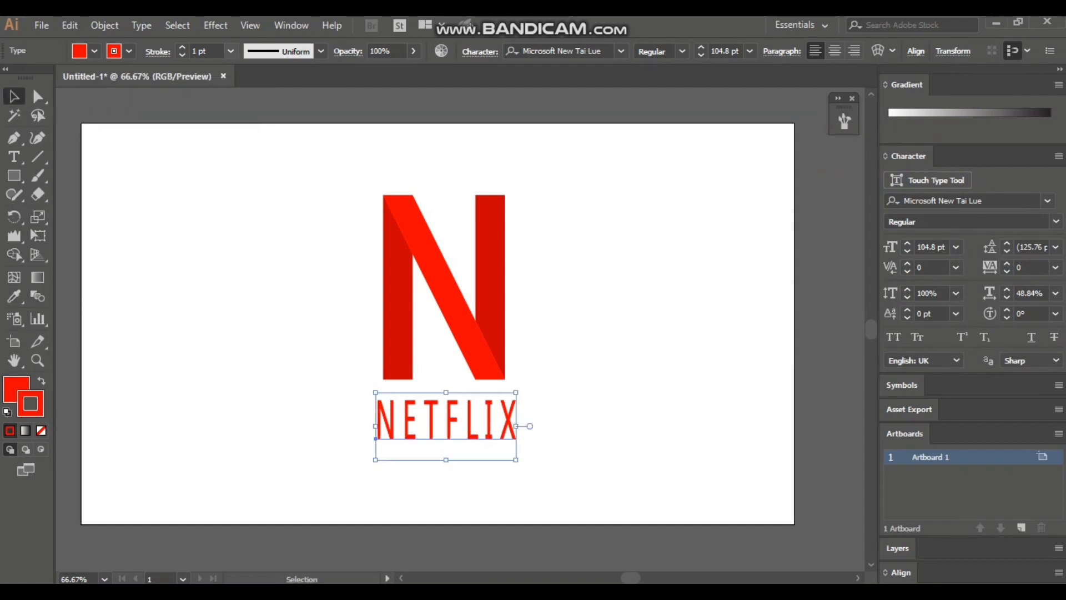
left_click(231, 51)
left_click(244, 240)
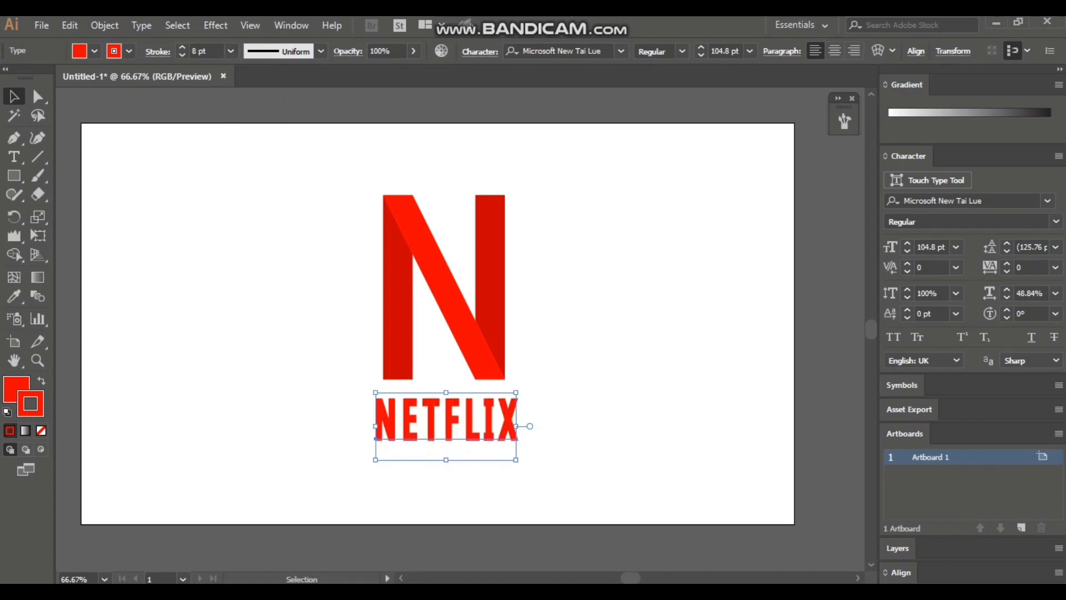
Nudge the NETFLIX text slightly left and up so it sits centred just beneath the N.
key("ctrl+shift+a")
left_click(446, 422)
key("Left")
key("Left")
key("Left")
key("Left")
key("Left")
key("Left")
key("Left")
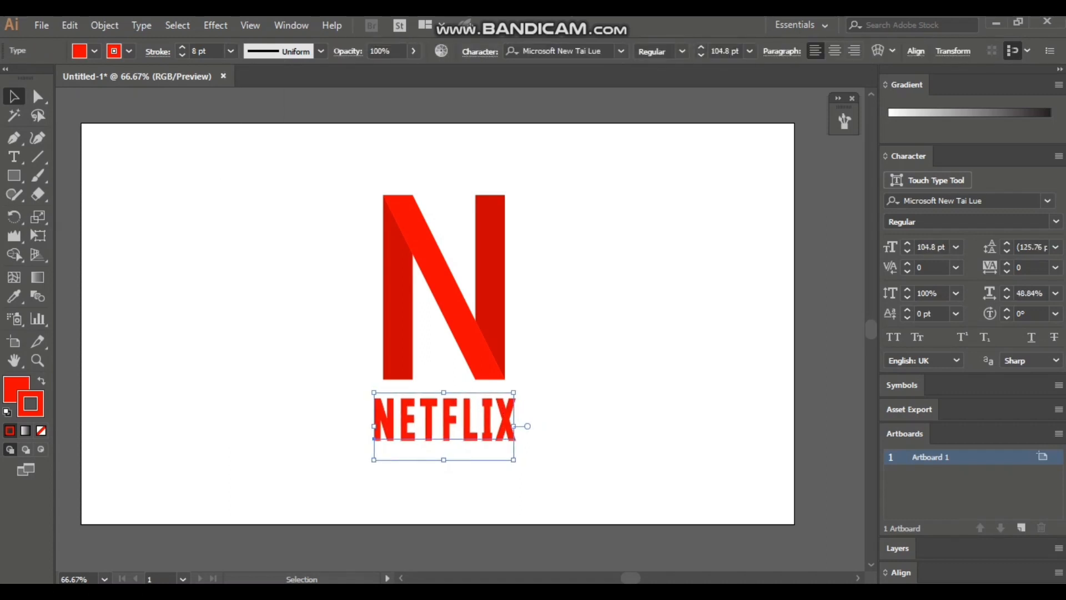
key("Up")
key("Up")
key("Up")
key("Up")
key("Up")
key("Up")
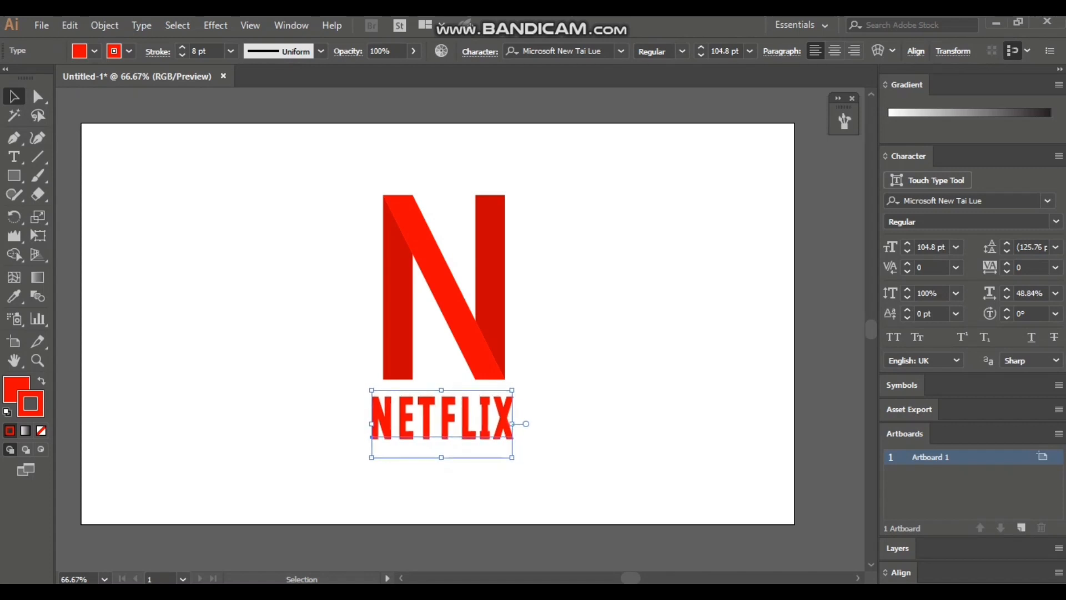
left_click(451, 478)
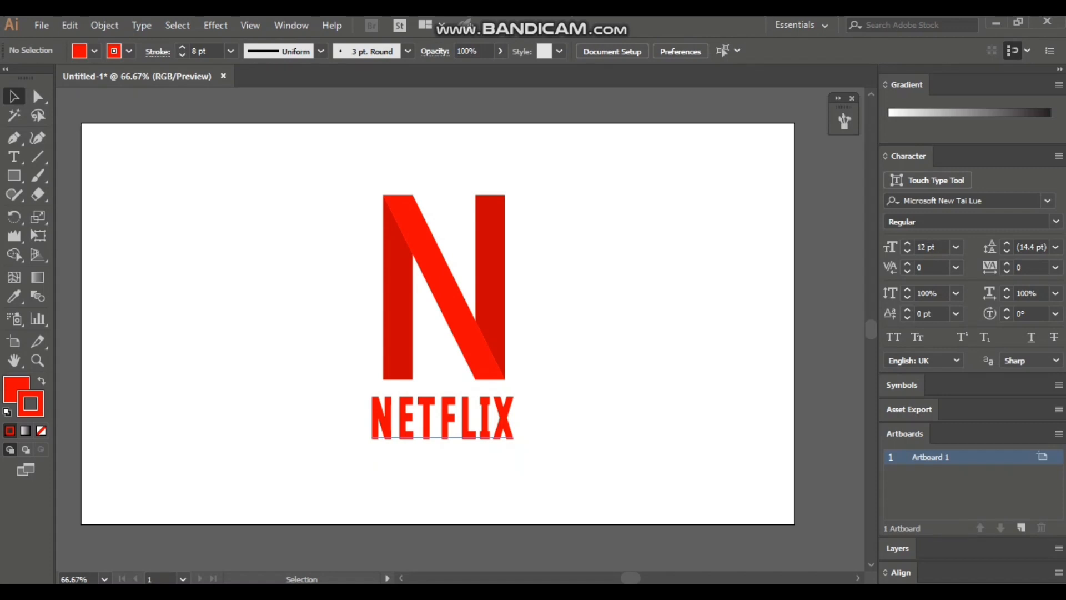
Select the N and the NETFLIX text together and group them.
left_click(446, 424)
left_click_drag(320, 178, 530, 461)
right_click(438, 284)
left_click(481, 381)
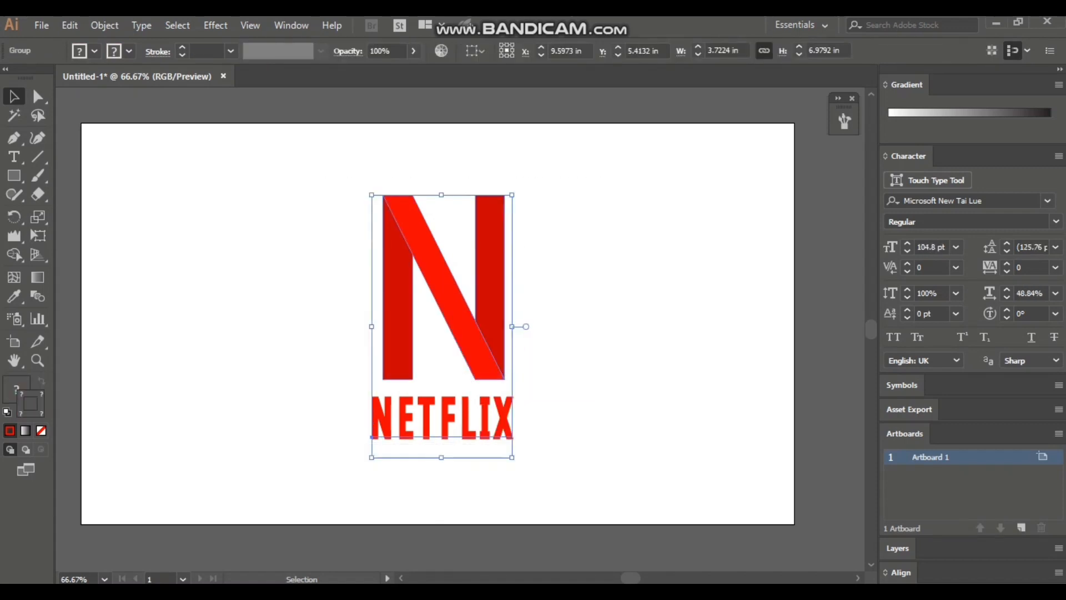
left_click(555, 339)
Move the grouped logo horizontally off the artboard onto the empty canvas at its right side.
left_click_drag(457, 293, 498, 569)
key("ctrl+z")
mouse_move(631, 578)
left_mouse_down()
mouse_move(593, 578)
mouse_move(637, 578)
left_mouse_up()
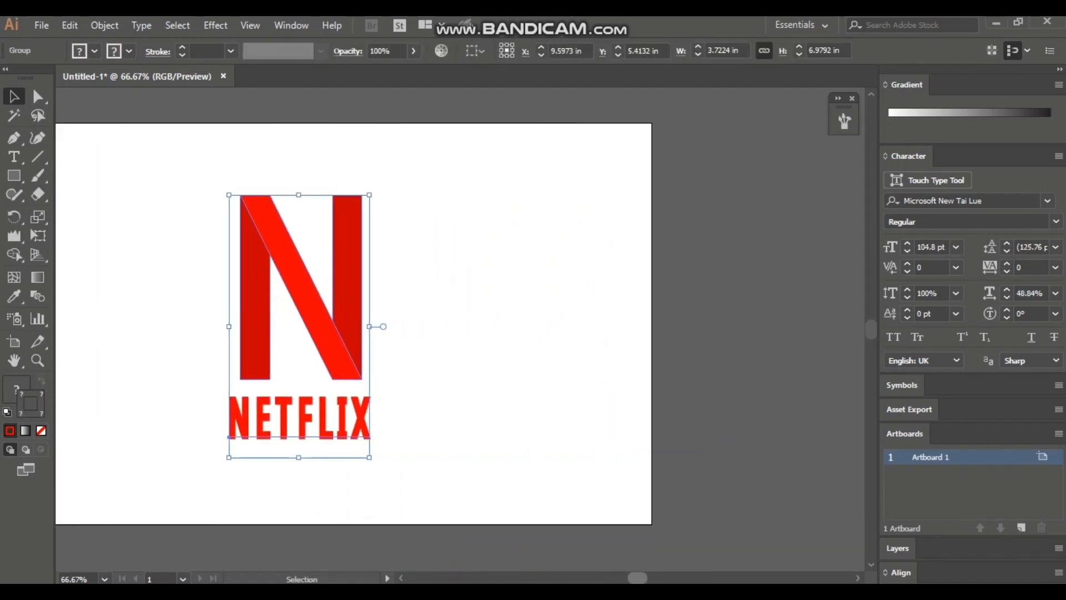
left_click_drag(228, 435, 698, 434)
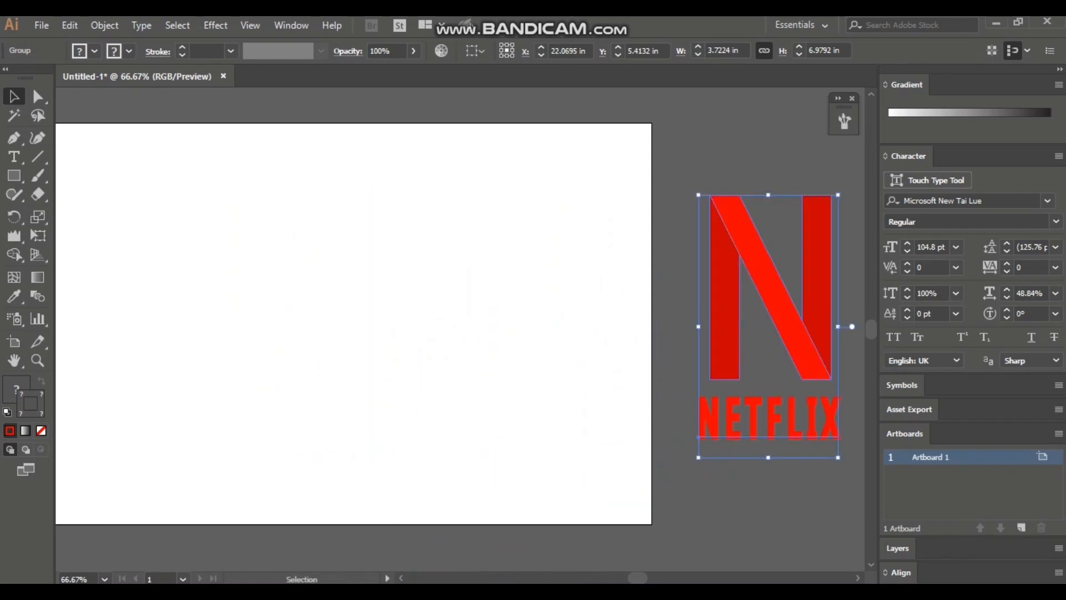
key("ctrl+shift+a")
Draw a rectangle without a stroke covering the whole artboard and fill it with black, 000000.
left_click_drag(638, 578, 629, 578)
left_click(14, 176)
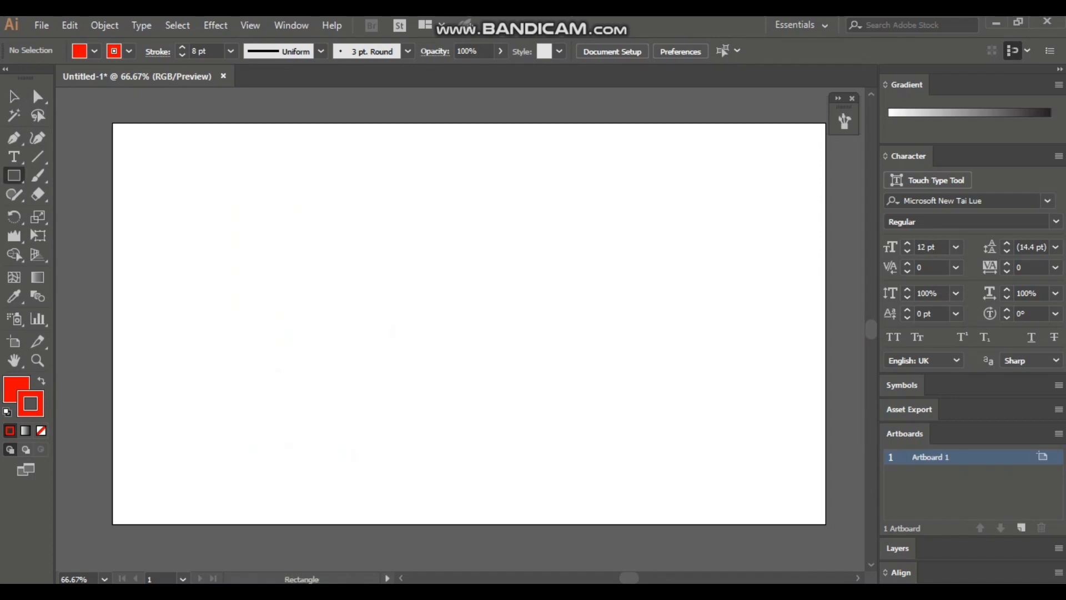
left_click_drag(113, 123, 826, 524)
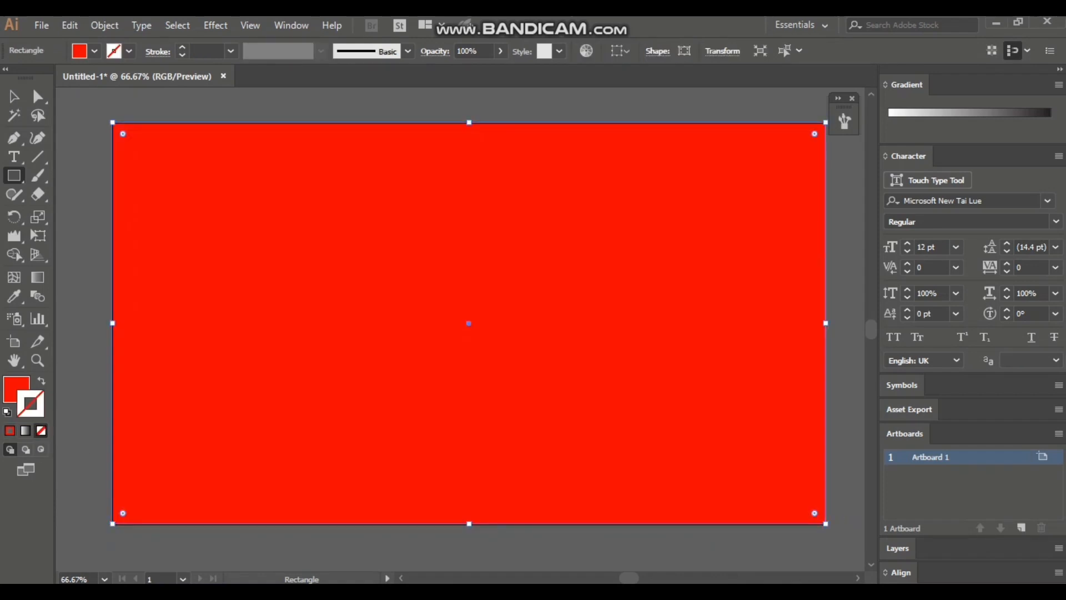
left_click(41, 431)
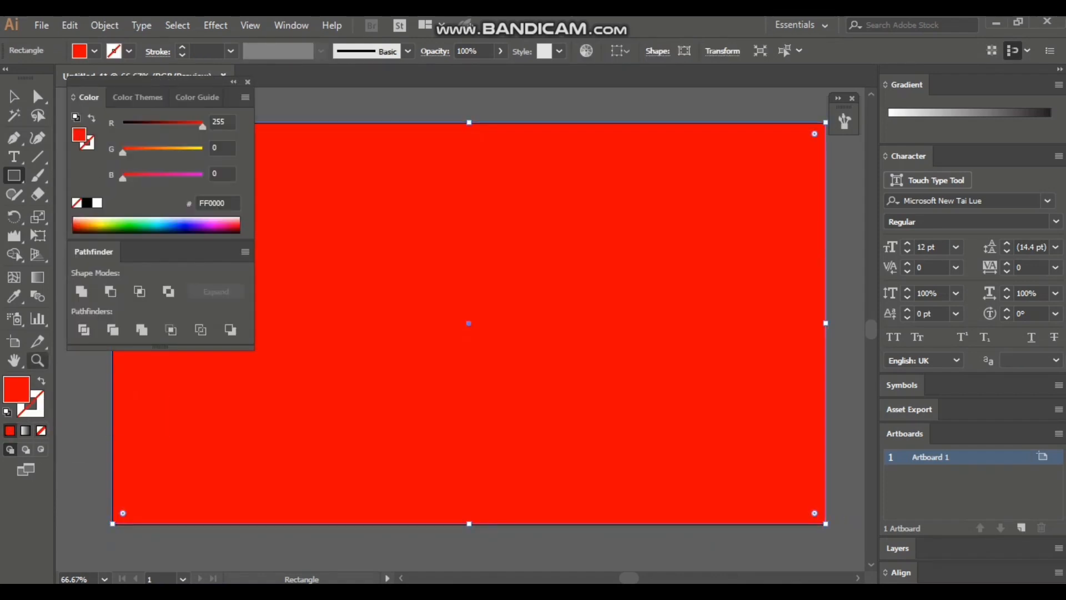
left_click(88, 203)
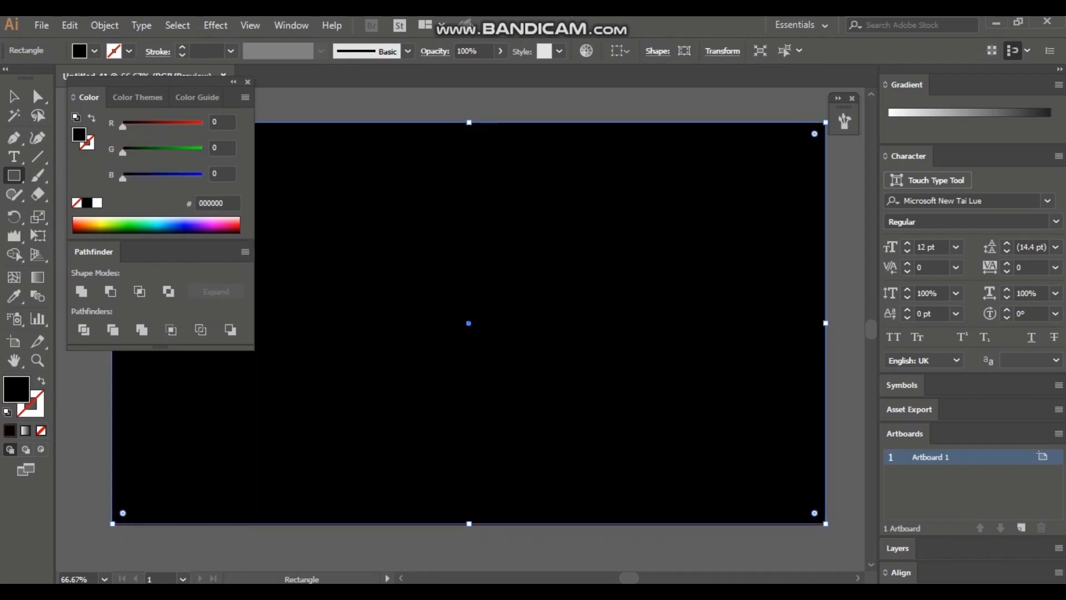
left_click(247, 82)
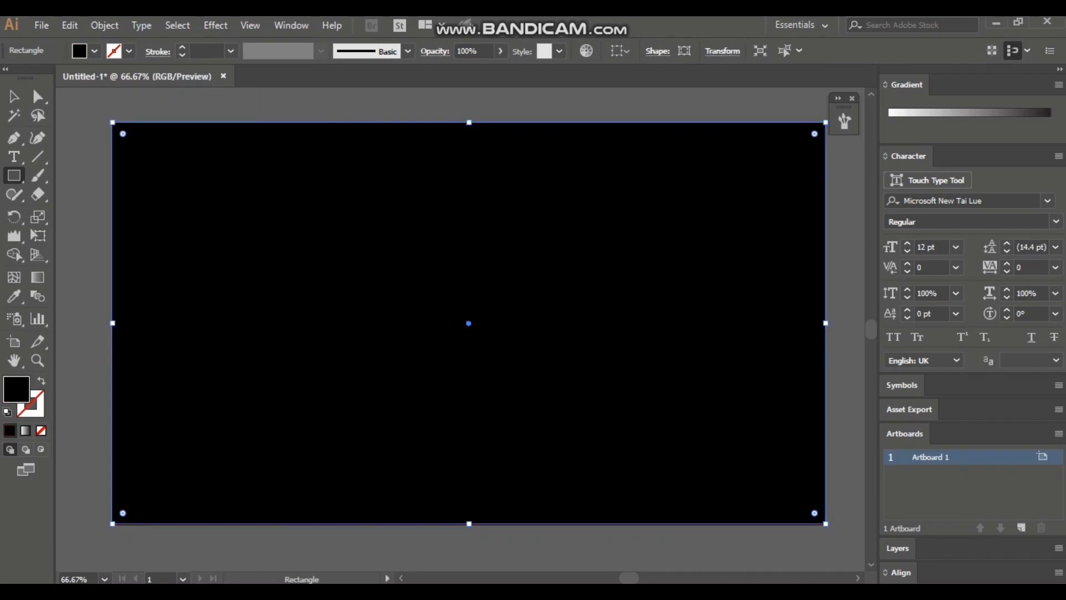
left_click(14, 97)
left_click(623, 547)
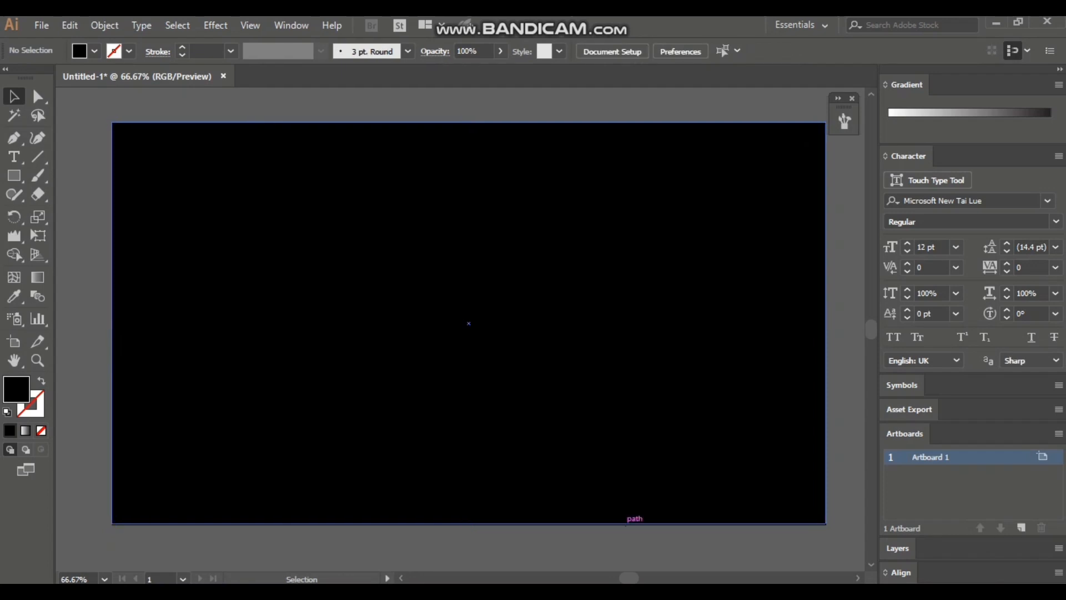
scroll(444, 322, "right", 5)
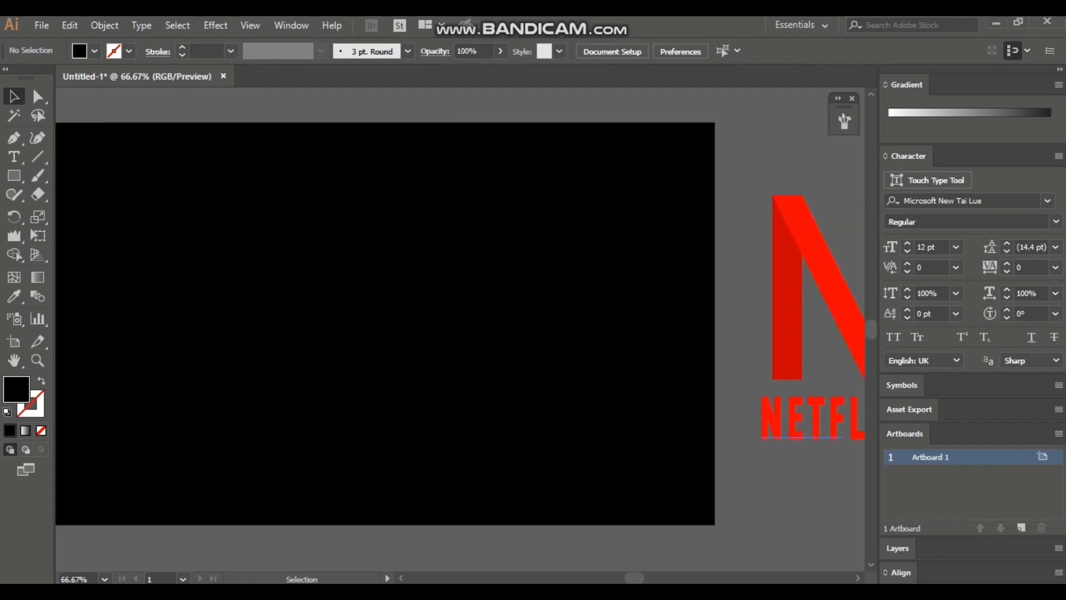
Move the grouped logo onto the black rectangle and bring it to the front of the stacking order.
left_click_drag(803, 324, 285, 311)
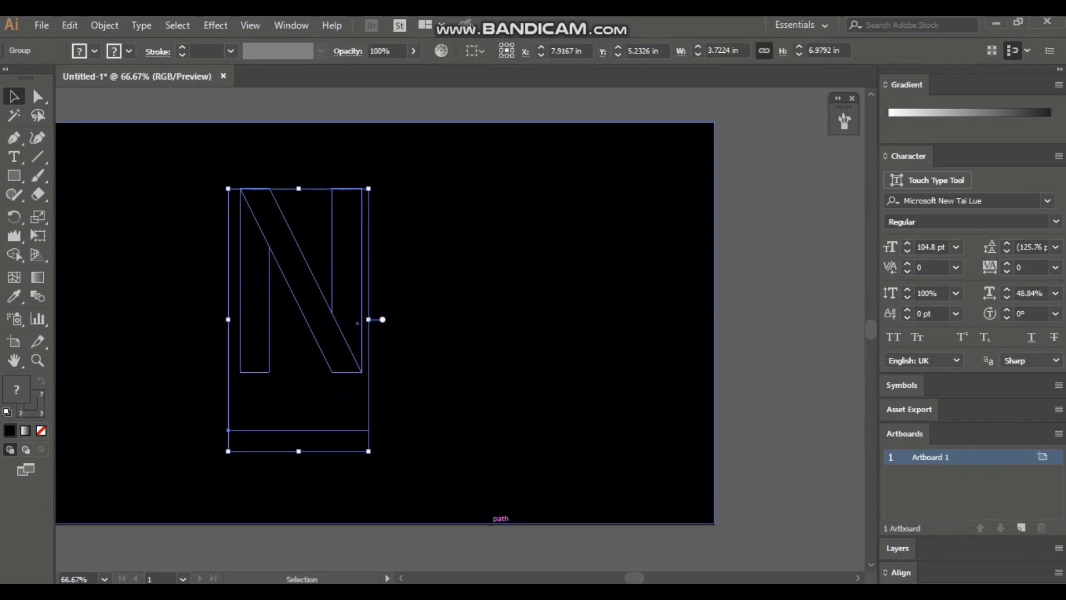
scroll(444, 323, "left", 4)
scroll(555, 322, "right", 3)
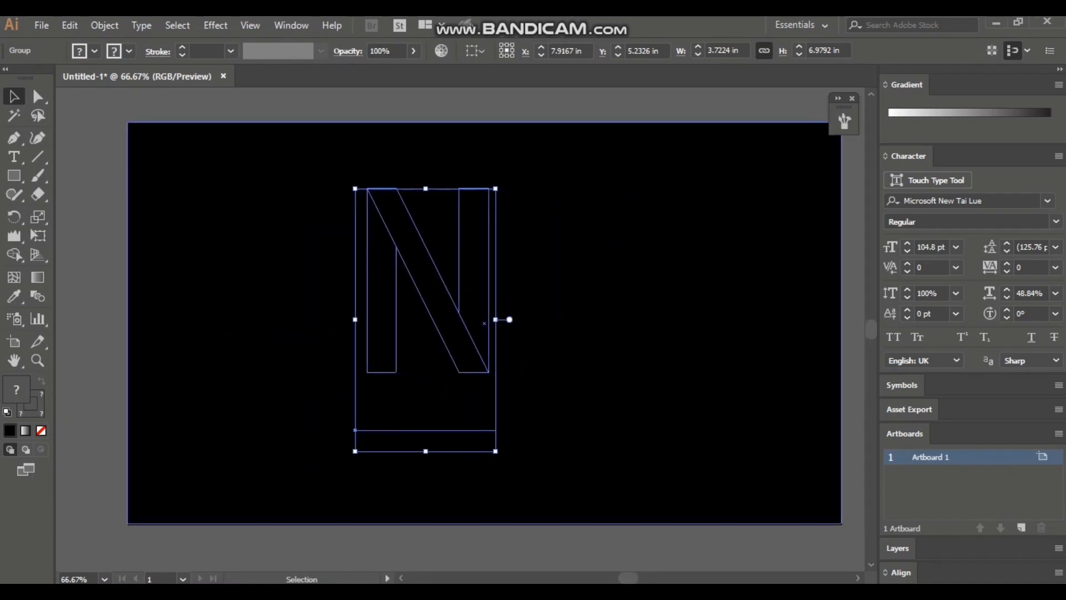
right_click(394, 252)
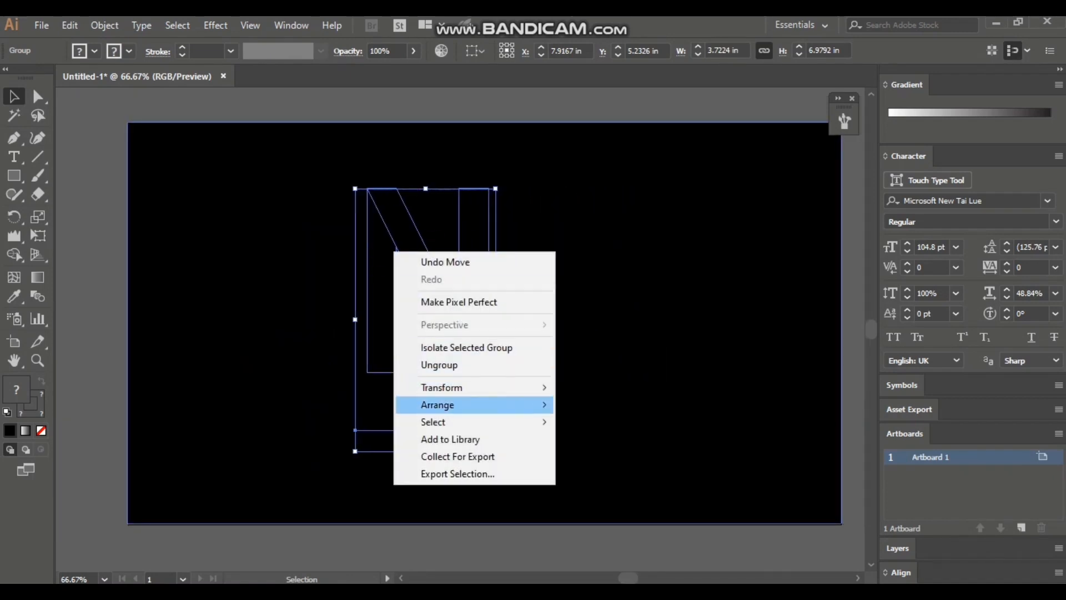
mouse_move(444, 405)
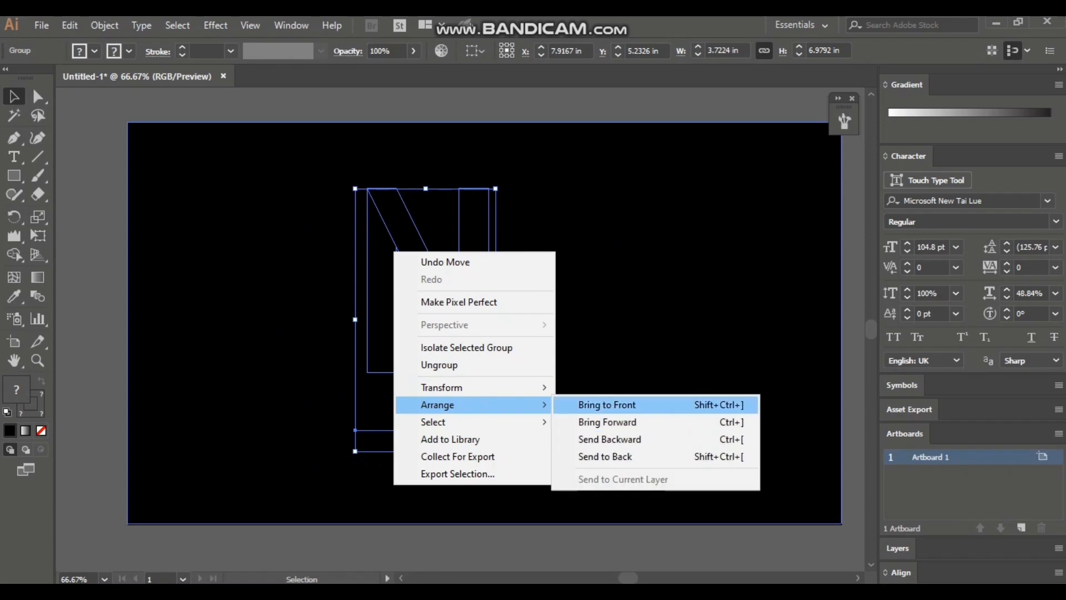
left_click(607, 404)
left_click(533, 550)
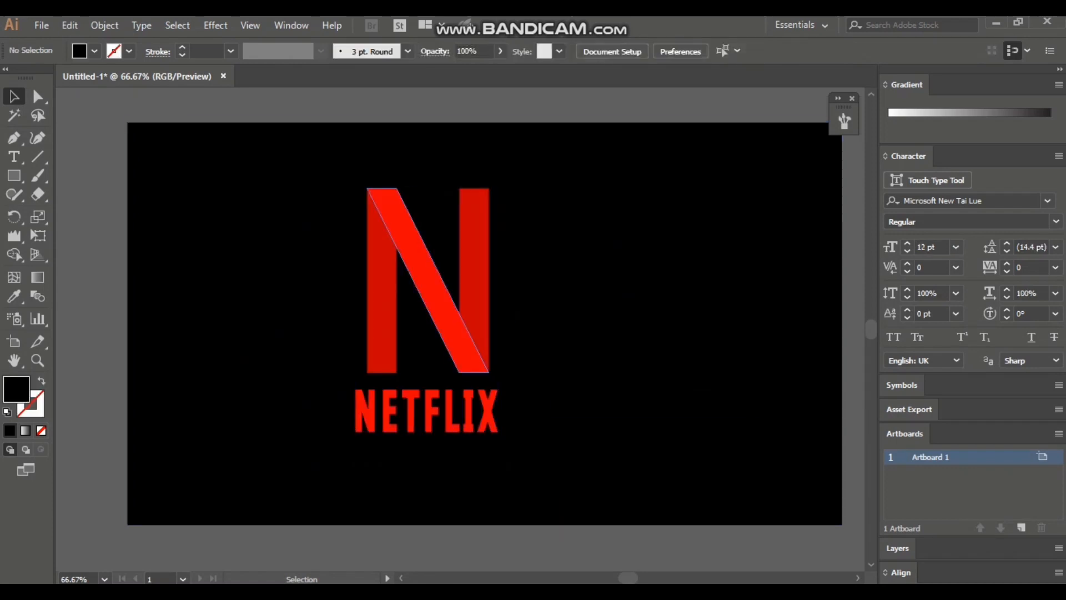
Shift the logo towards the middle of the artboard and align it with the black rectangle on their horizontal and vertical centres.
left_click_drag(464, 312, 560, 312)
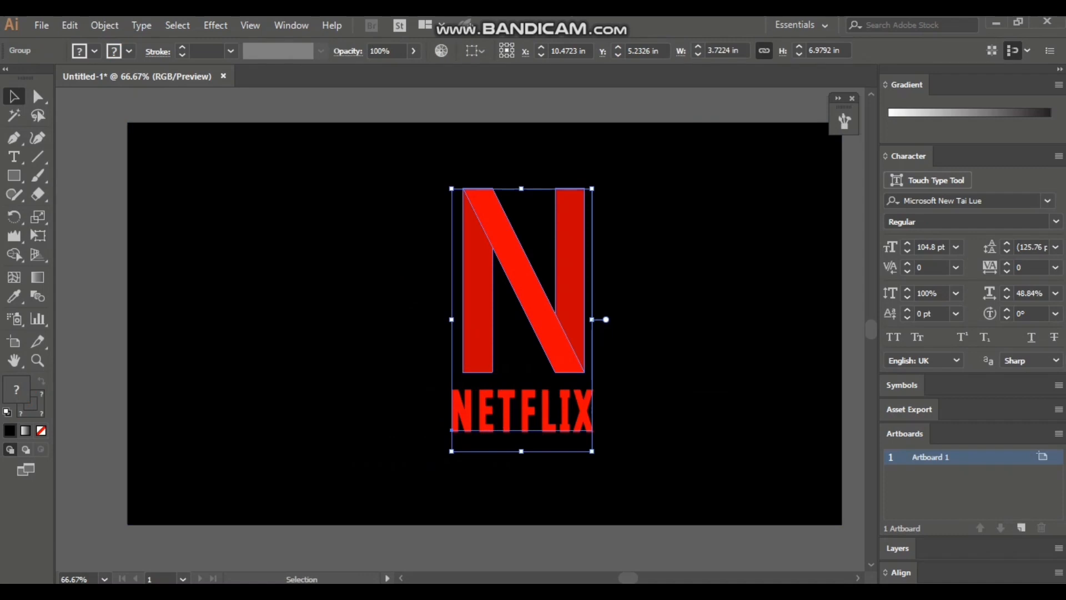
left_click(533, 549)
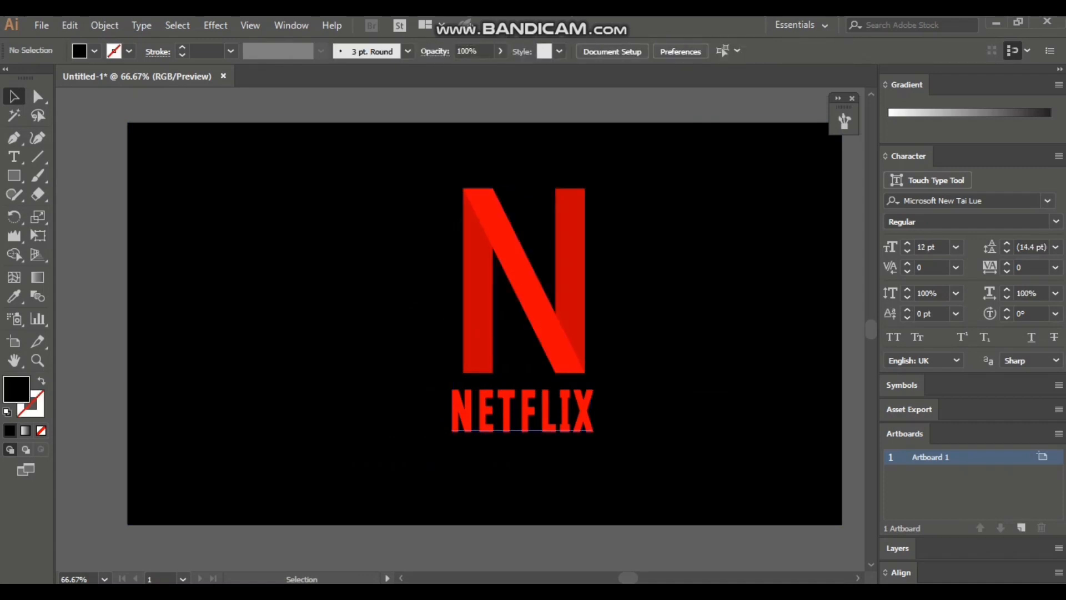
left_click(523, 412)
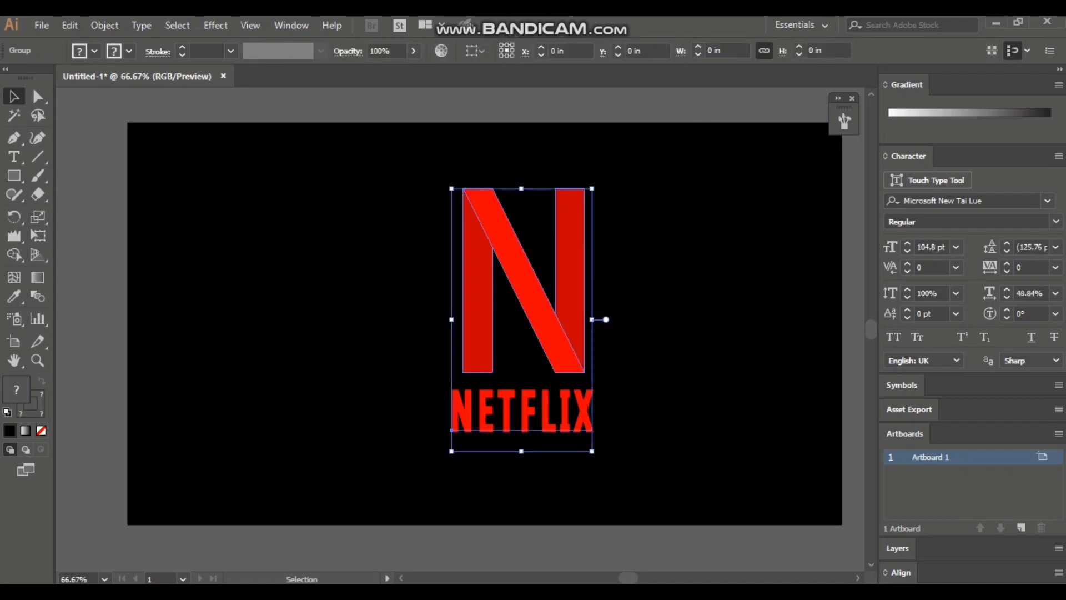
left_click_drag(160, 106, 427, 272)
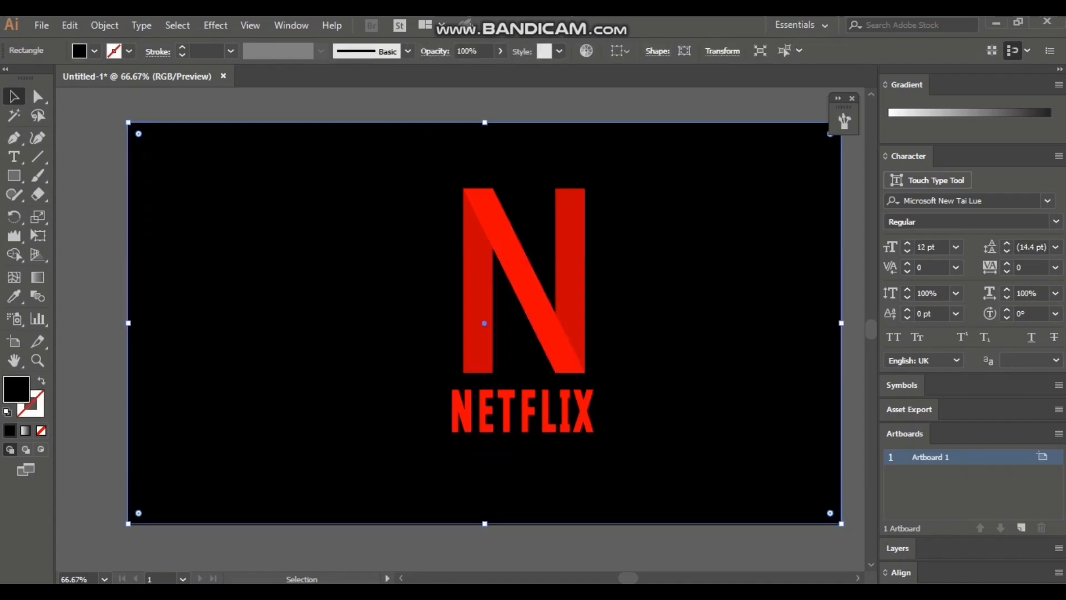
left_click_drag(281, 119, 653, 526)
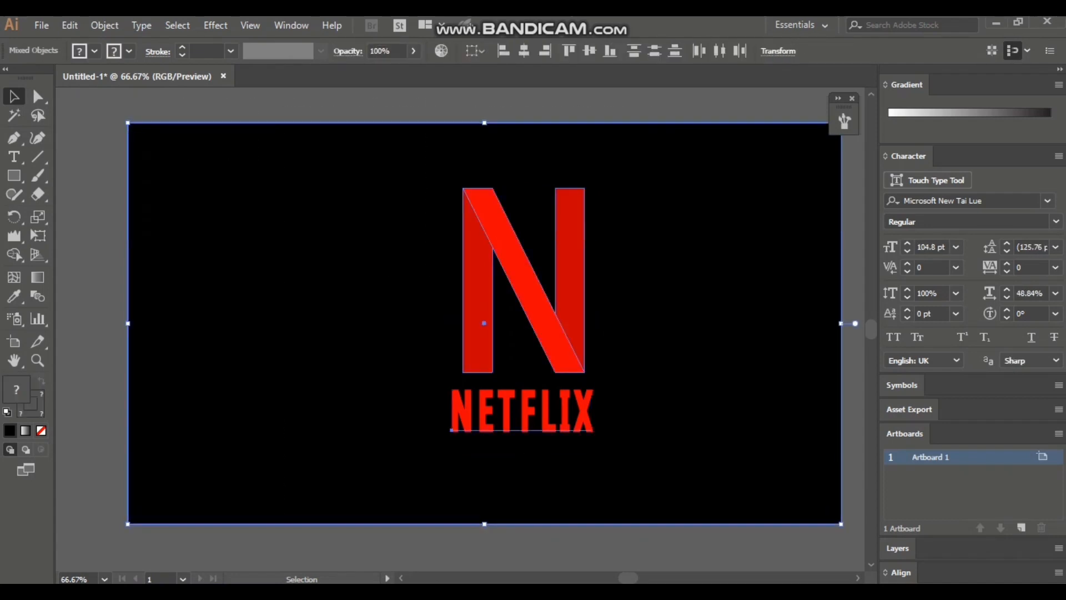
left_click(524, 50)
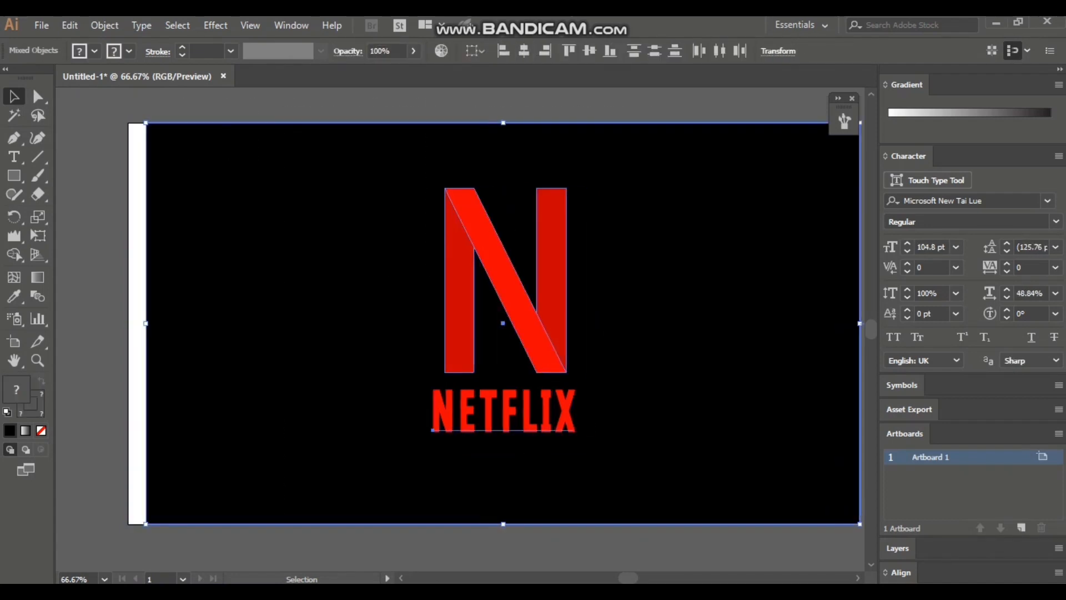
left_click(589, 50)
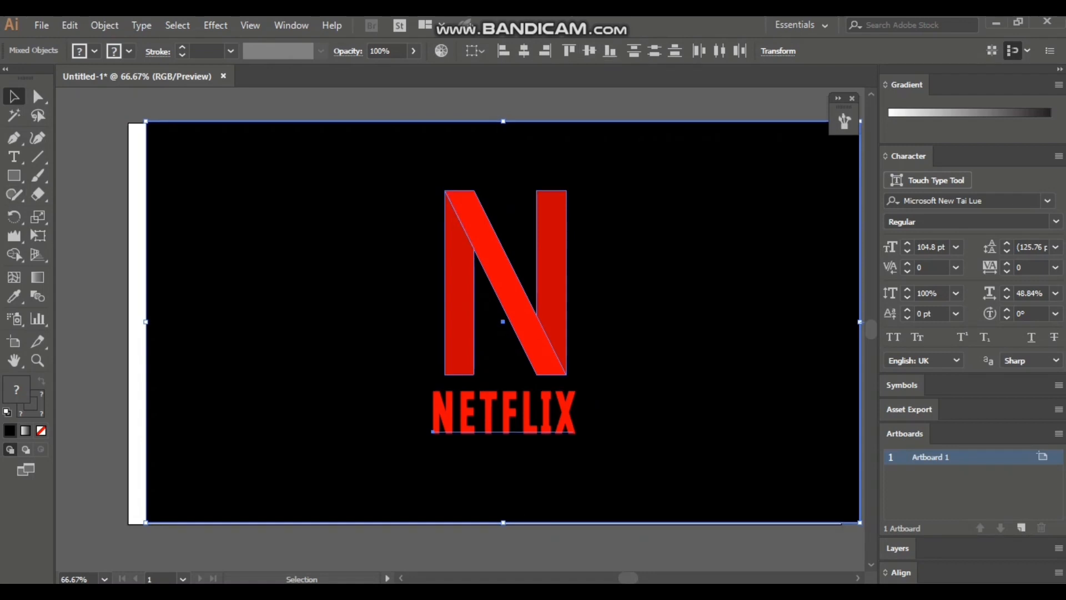
Stretch the selected logo and background together to the artboard's left and bottom edges, covering the exposed white strip.
left_click_drag(146, 322, 128, 323)
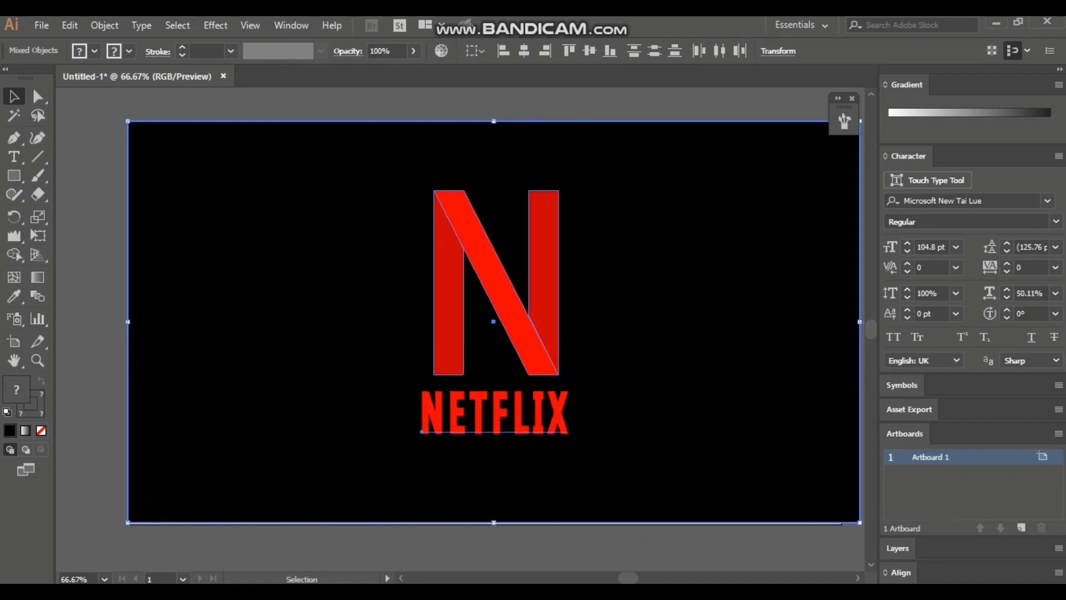
left_click_drag(493, 522, 493, 524)
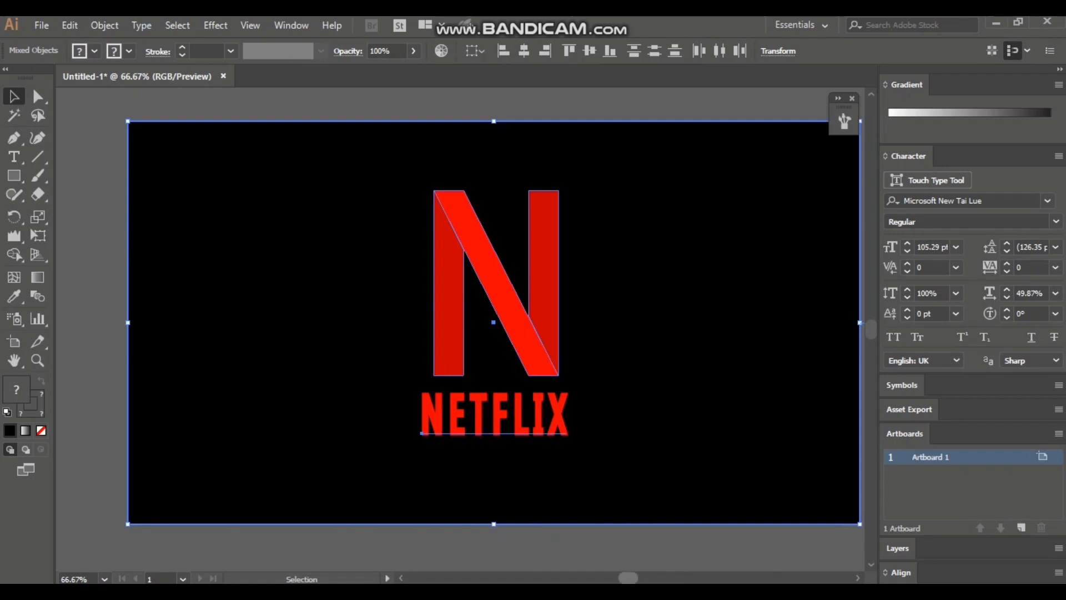
left_click_drag(628, 578, 630, 578)
left_click(661, 549)
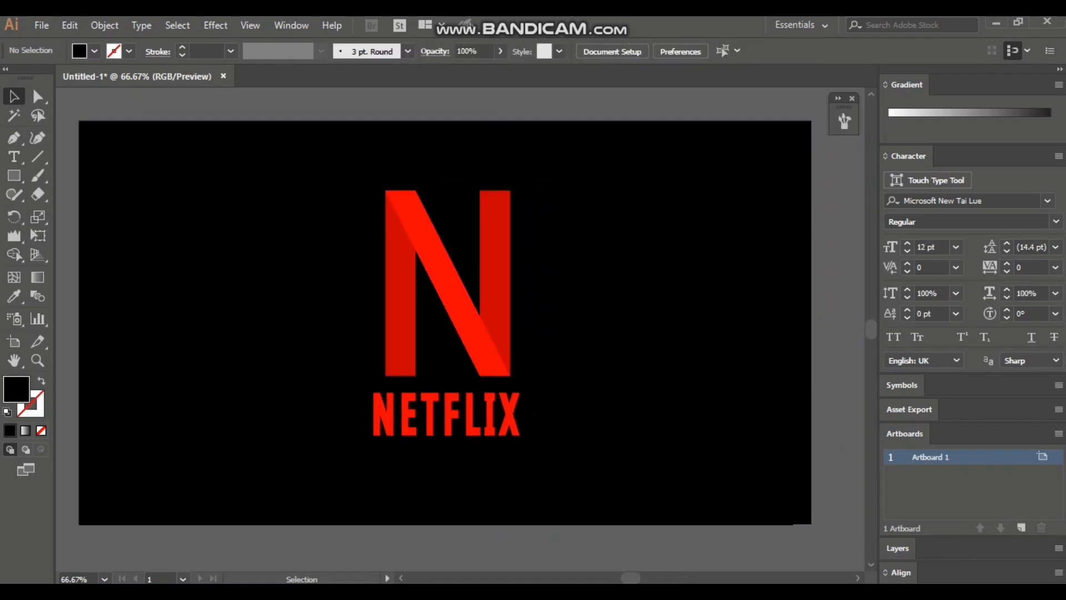
Select all the artwork and group the logo with its black background.
key("ctrl+a")
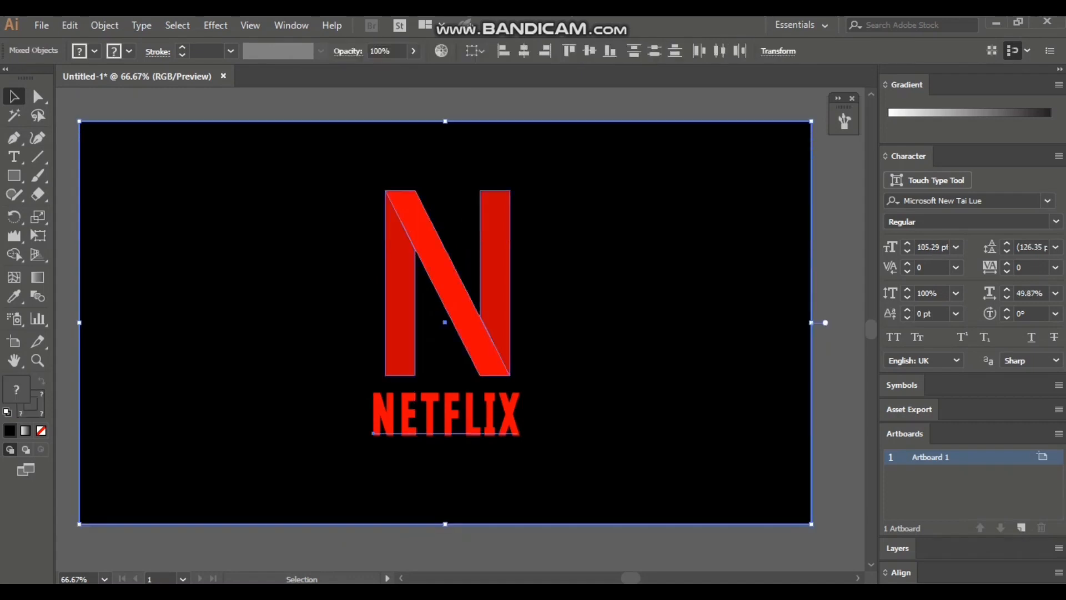
right_click(320, 254)
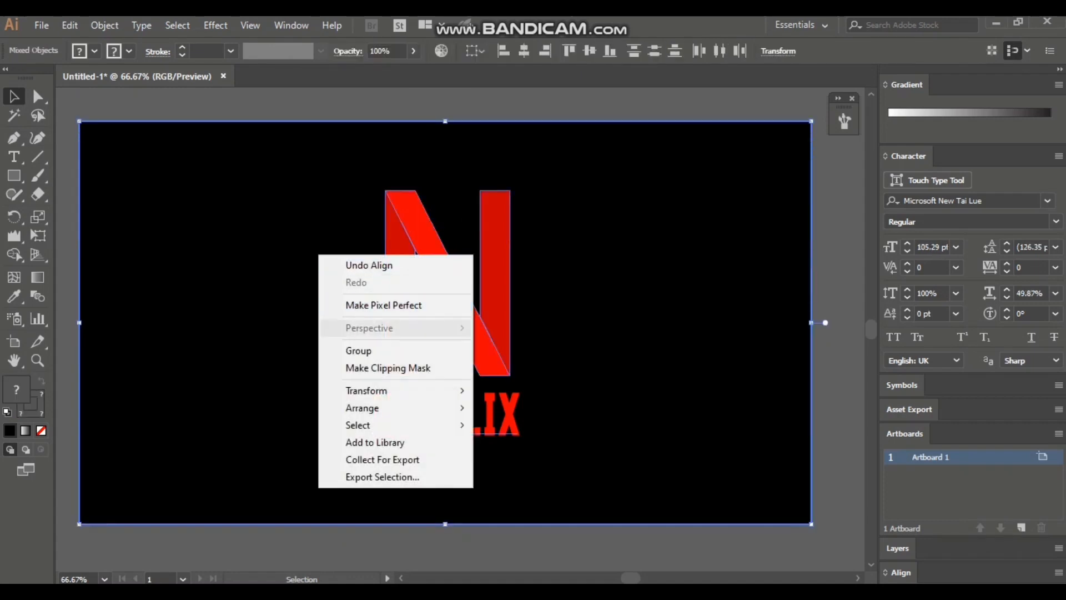
left_click(344, 350)
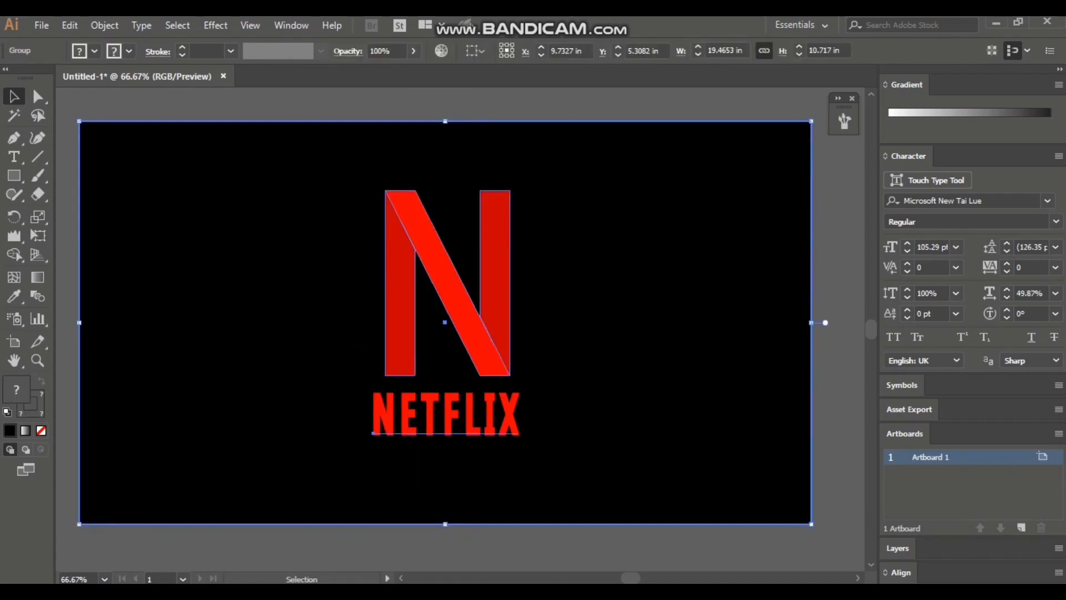
Deselect the artwork and examine the finished logo on its black background at 50% and 66.67% zoom.
left_click(37, 360)
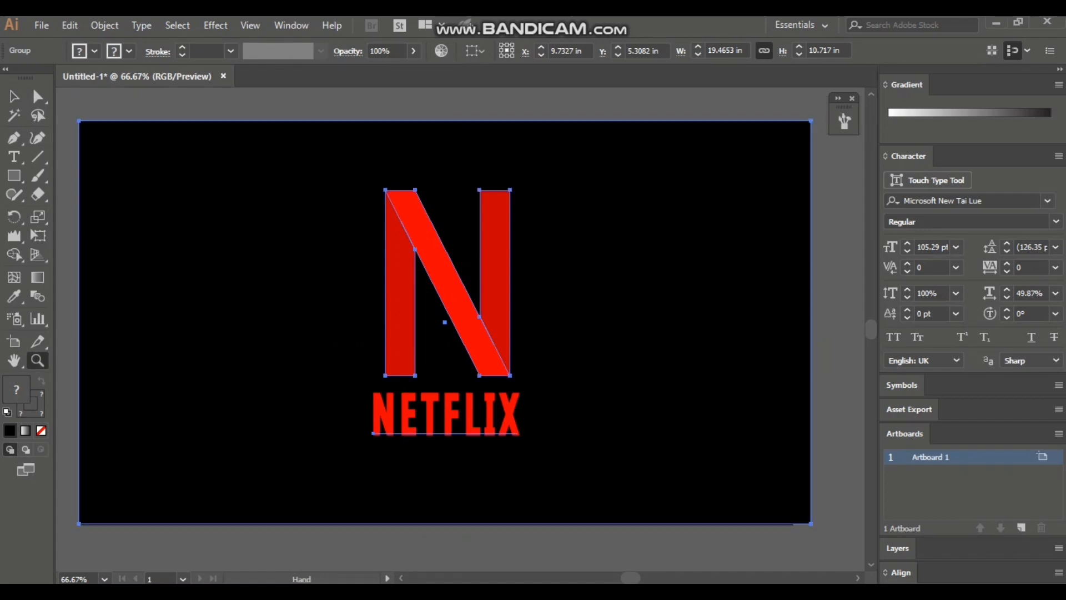
key("alt")
scroll(780, 474, "down", 1)
scroll(781, 474, "down", 1)
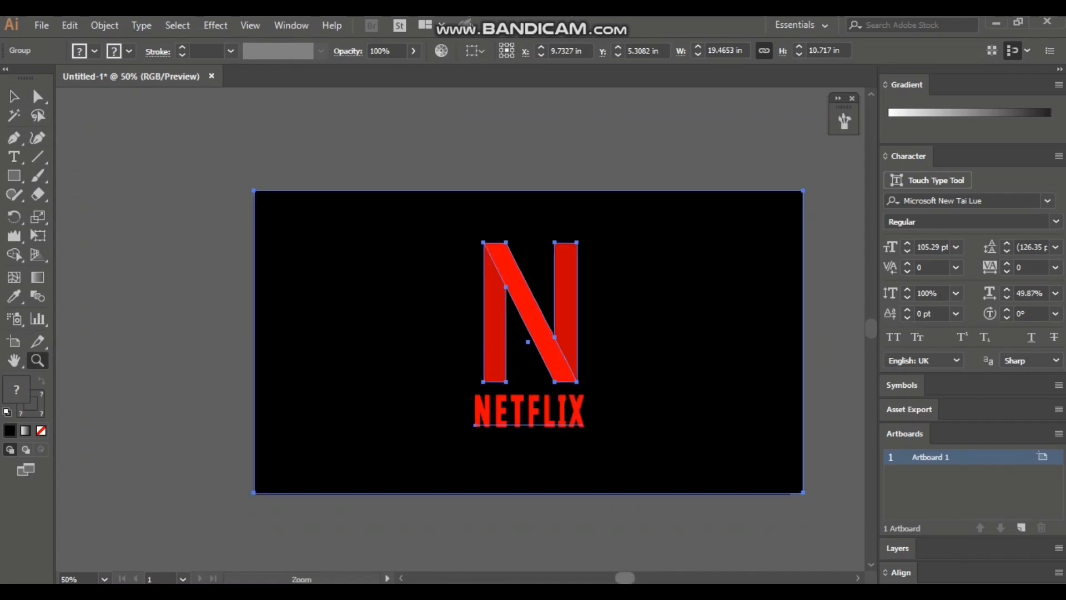
scroll(461, 342, "right", 2)
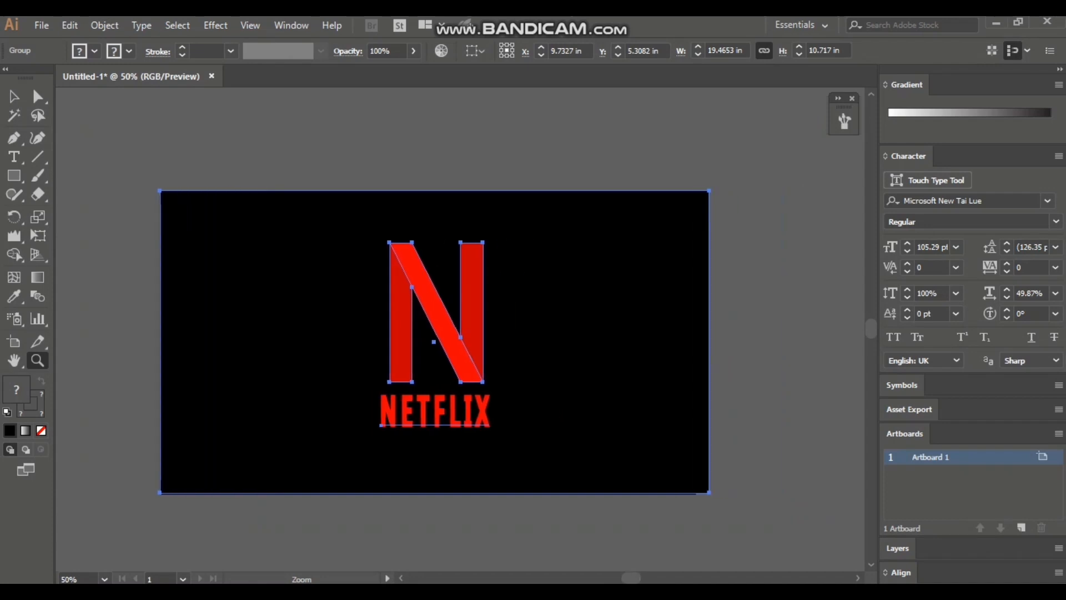
key("v")
key("ctrl+shift+a")
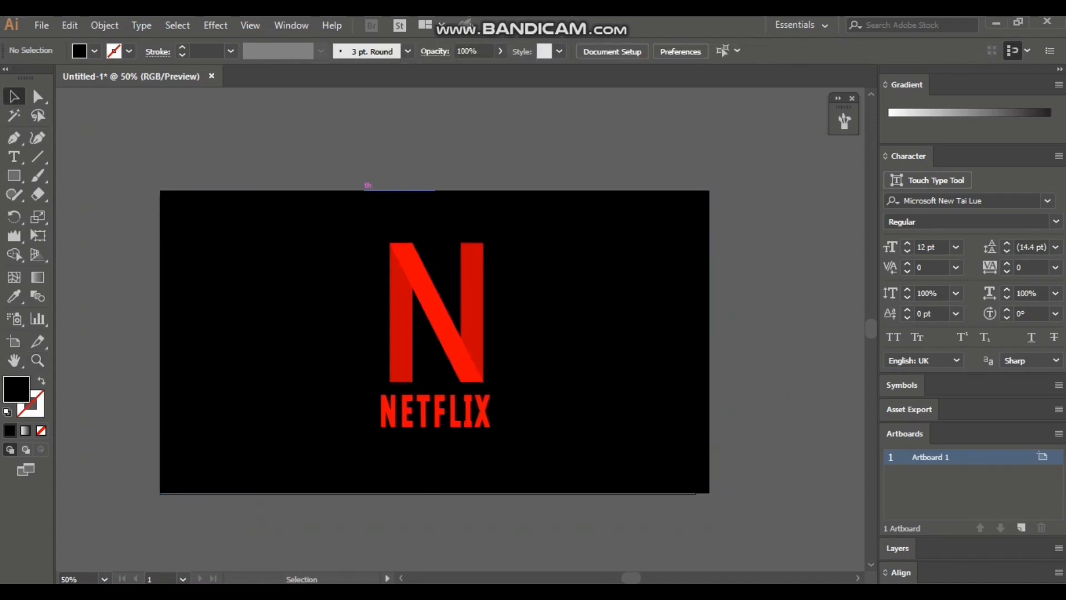
left_click(37, 358)
scroll(37, 359, "up", 1)
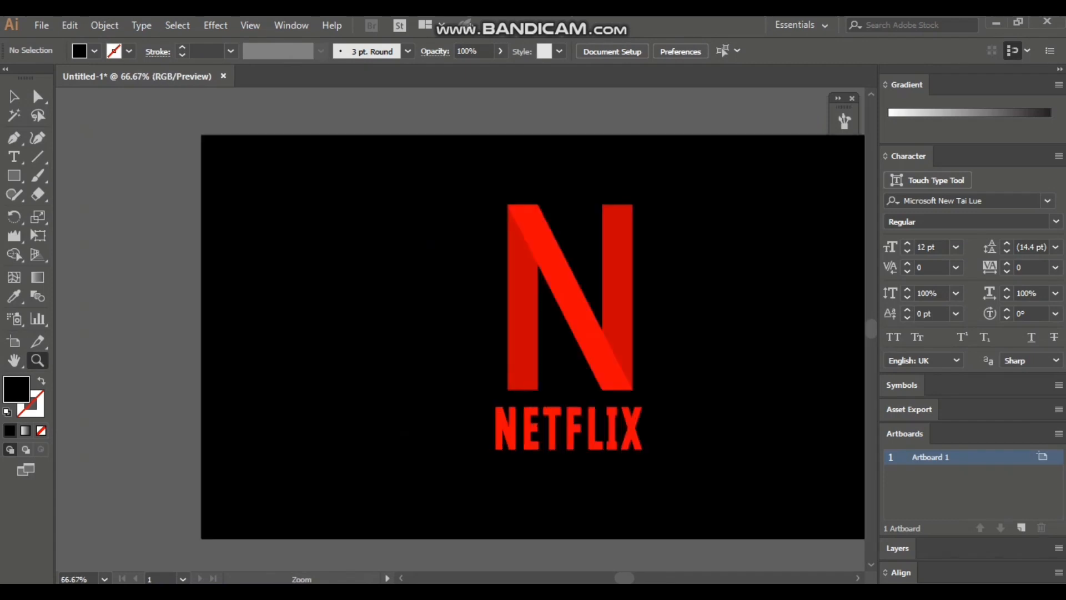
scroll(461, 336, "right", 2)
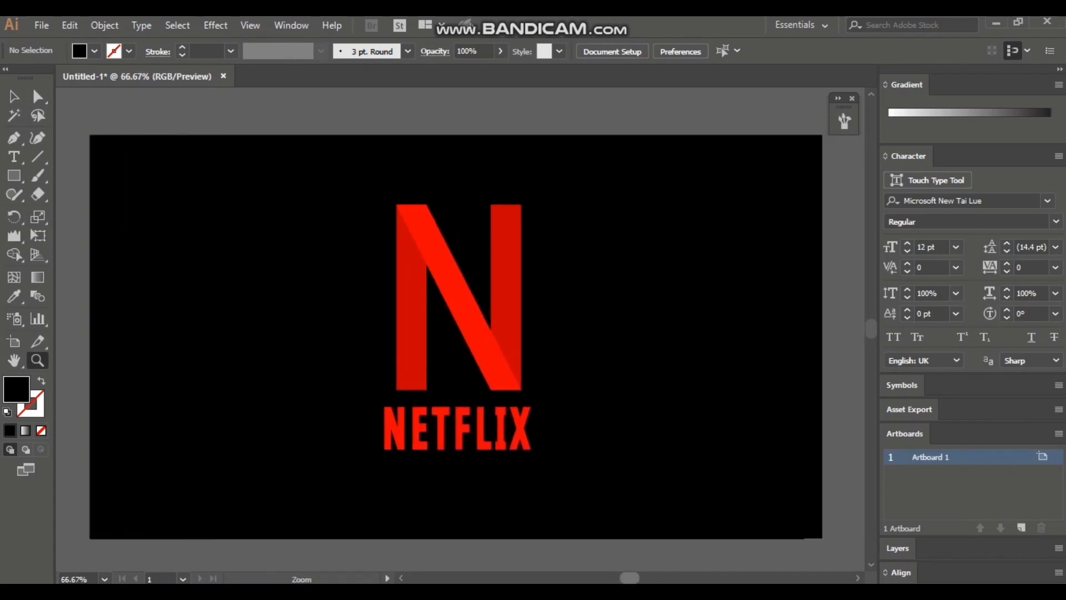
scroll(472, 336, "left", 1)
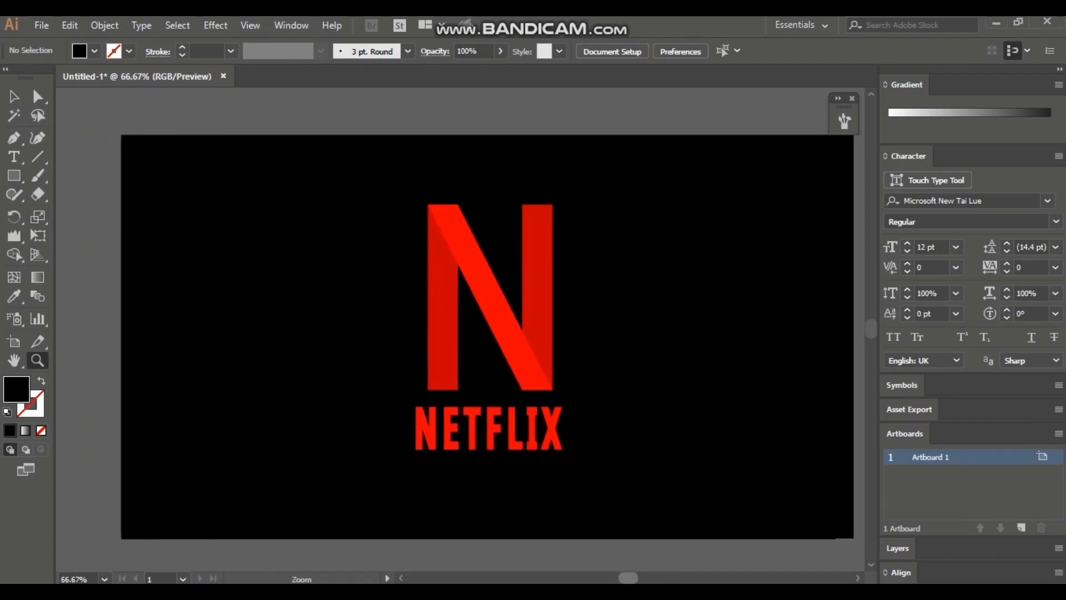
scroll(472, 337, "right", 1)
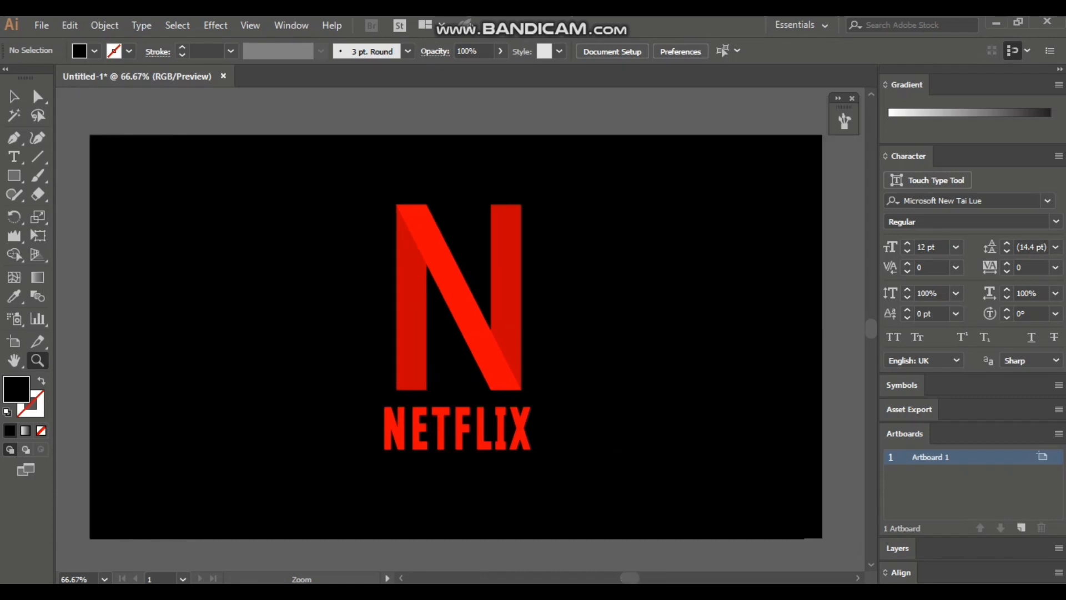
key("v")
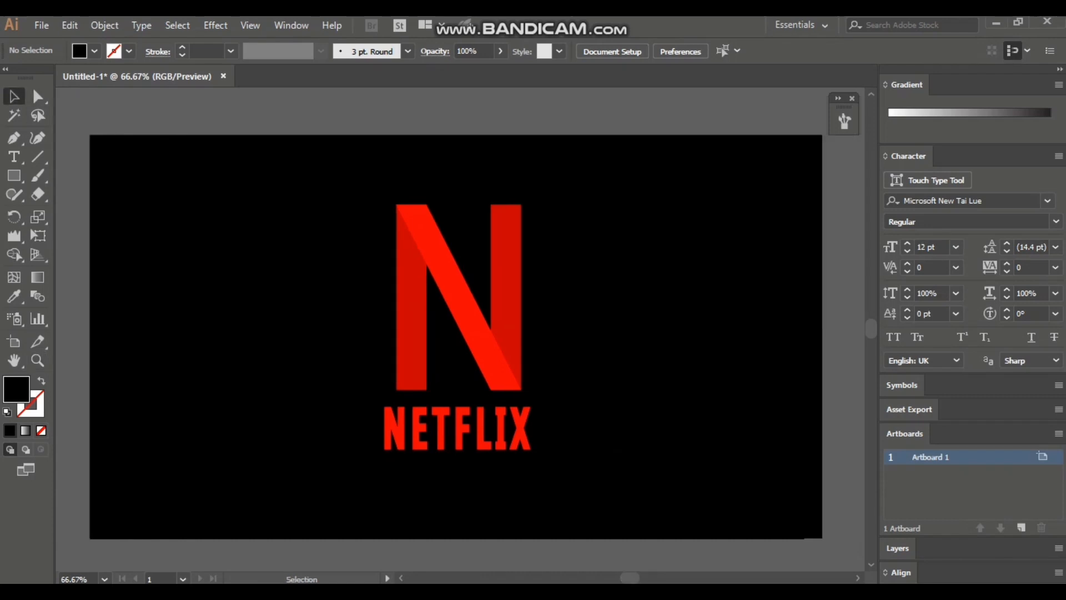